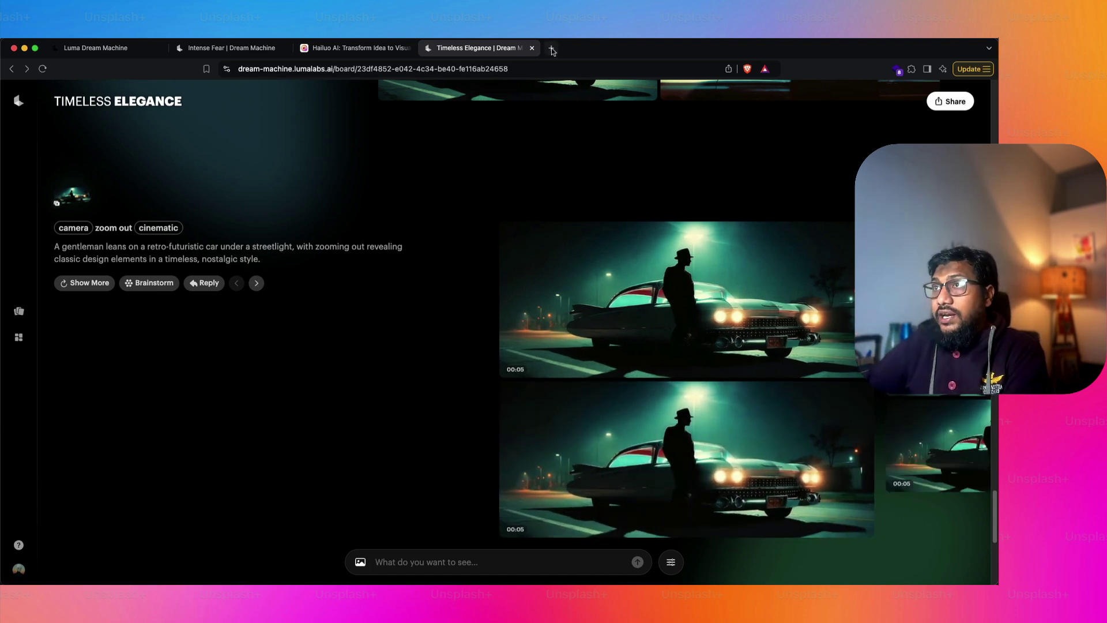
# Copy the site's base address and open dream-machine.lumalabs.ai in a new browser tab to view all boards.
pyautogui.moveTo(335, 69); pyautogui.dragTo(209, 68)
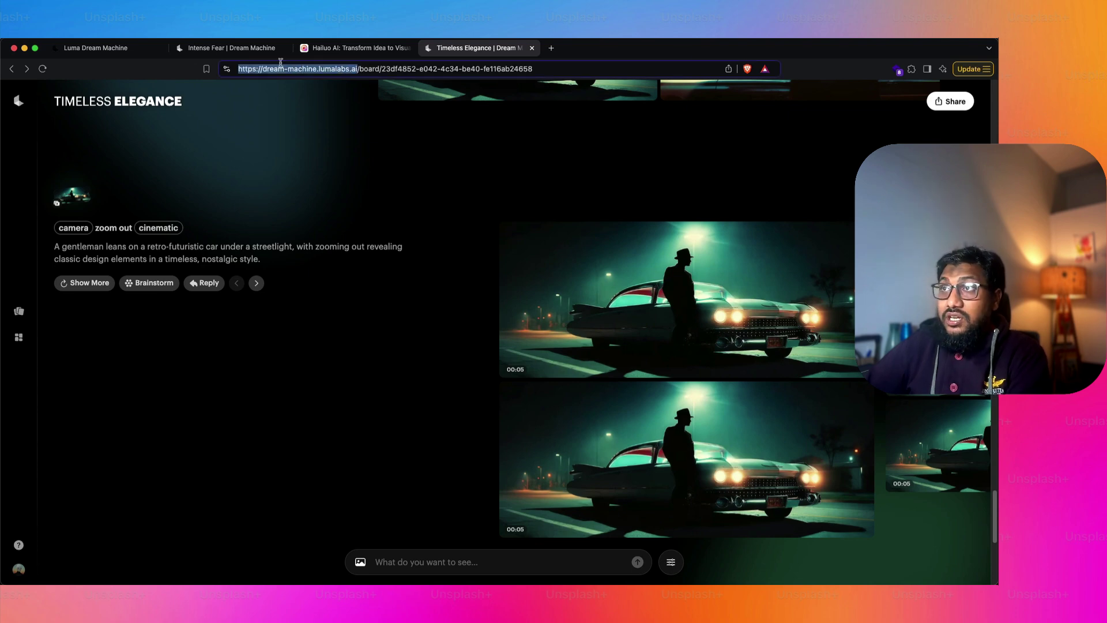
pyautogui.press('super+c')
pyautogui.click(551, 48)
pyautogui.press('super+v')
pyautogui.press('Return')
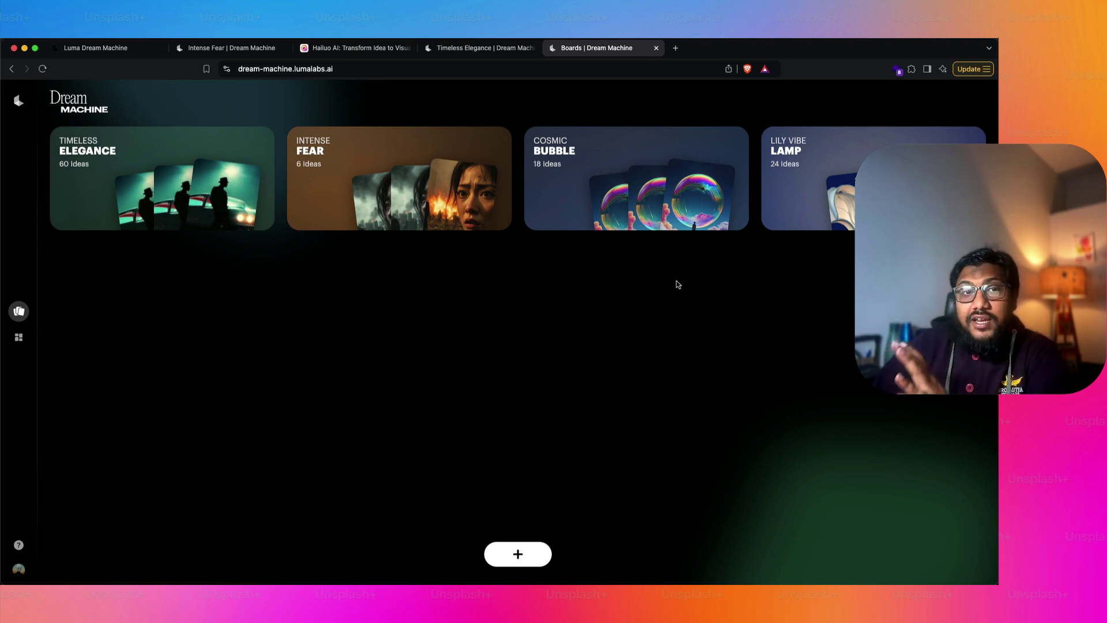
# Switch to Hailuo AI and play the sample video of the frightened man and woman alongside its prompt.
pyautogui.click(356, 50)
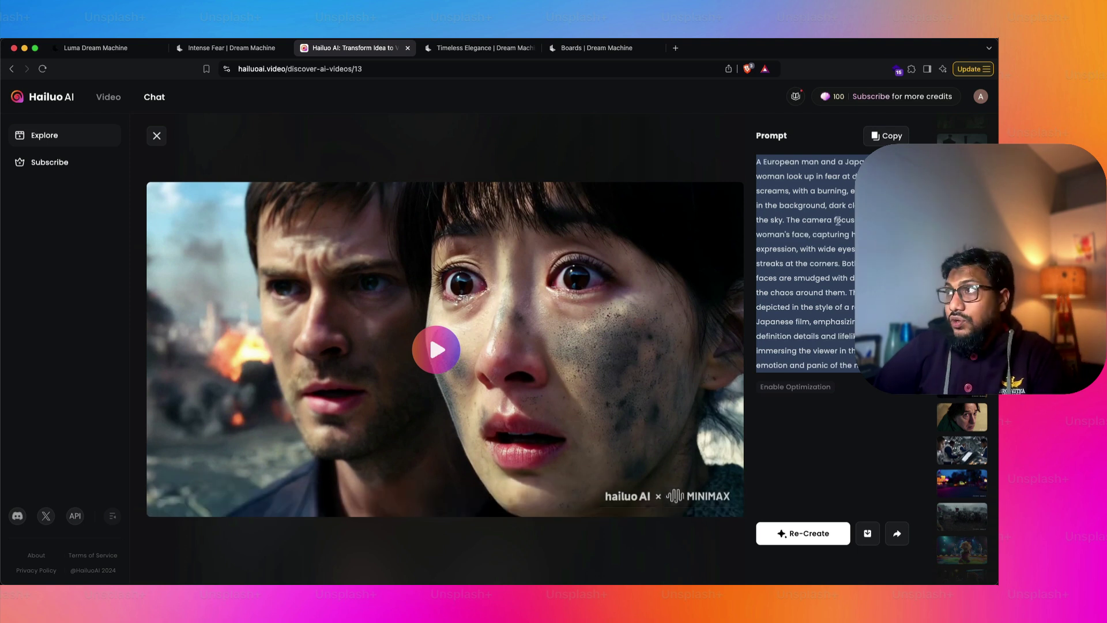
pyautogui.click(822, 200)
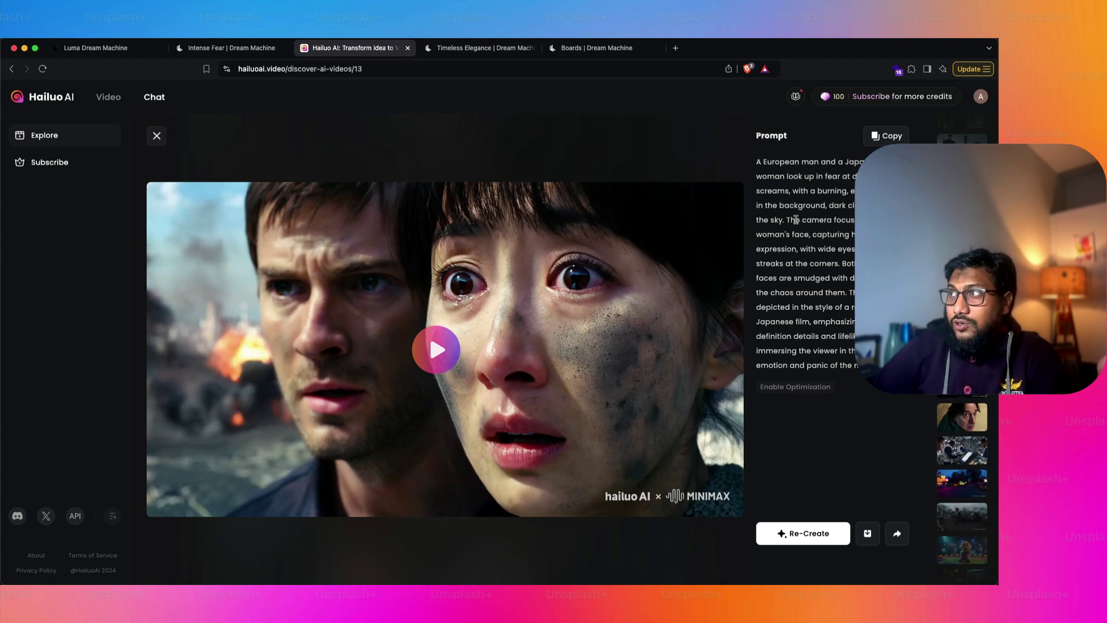
pyautogui.click(438, 329)
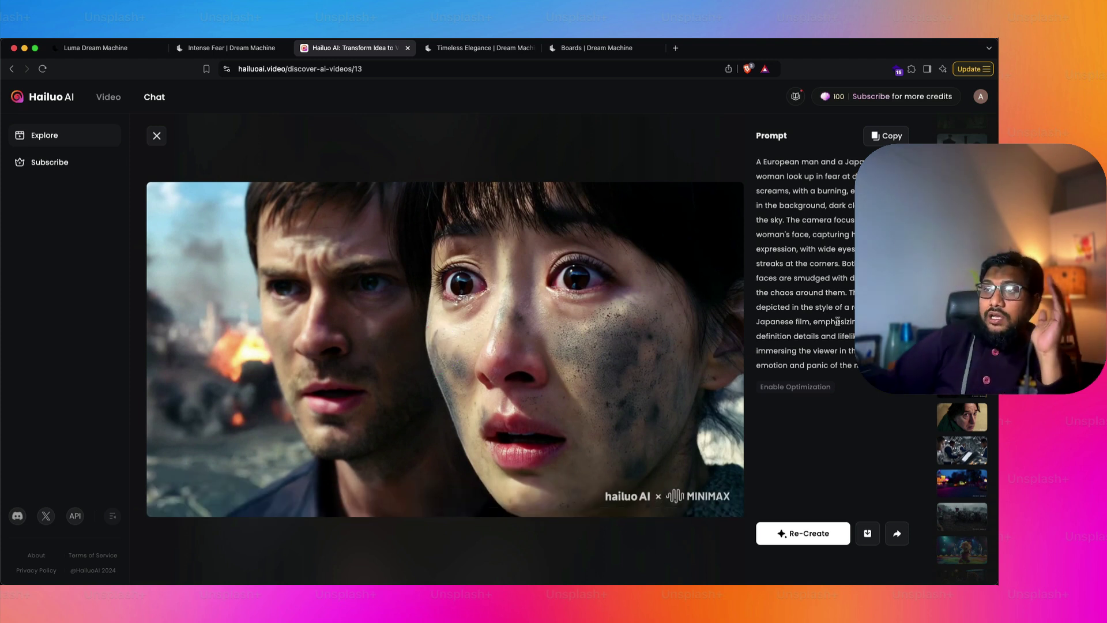
pyautogui.moveTo(542, 349)
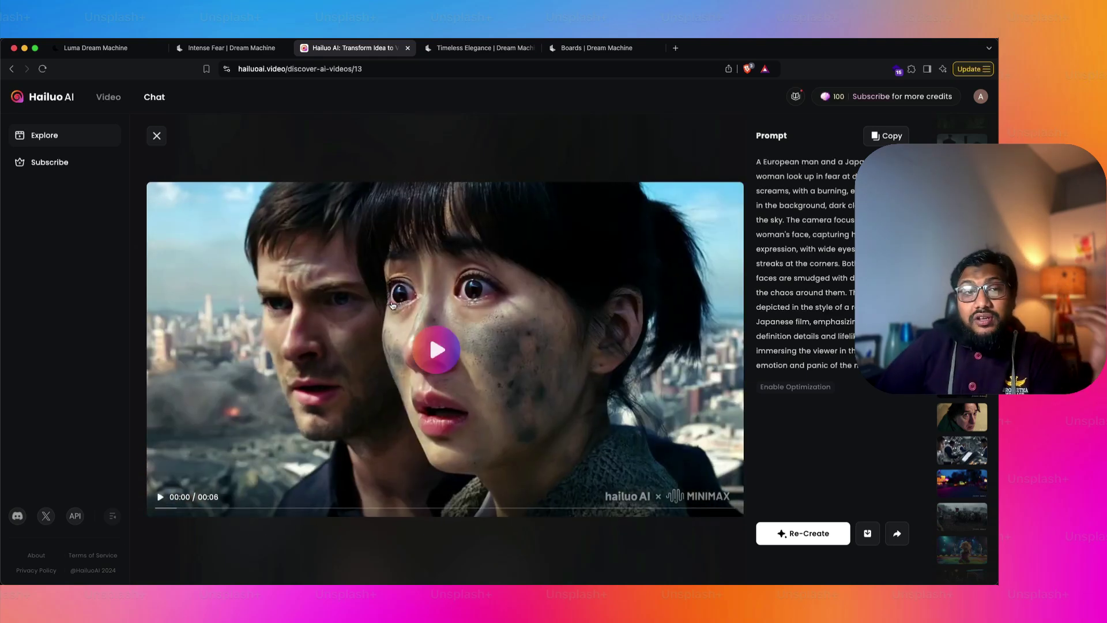
# Compare the two Intense Fear board videos in Dream Machine with the Hailuo AI video made from the same prompt.
pyautogui.click(226, 49)
pyautogui.moveTo(611, 457)
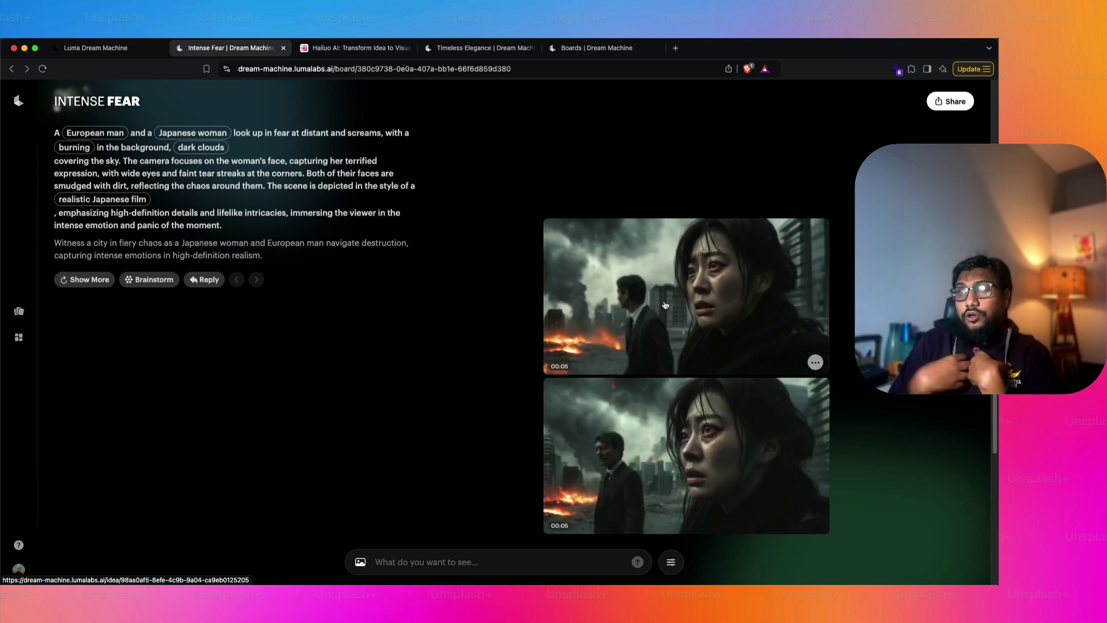
pyautogui.click(334, 49)
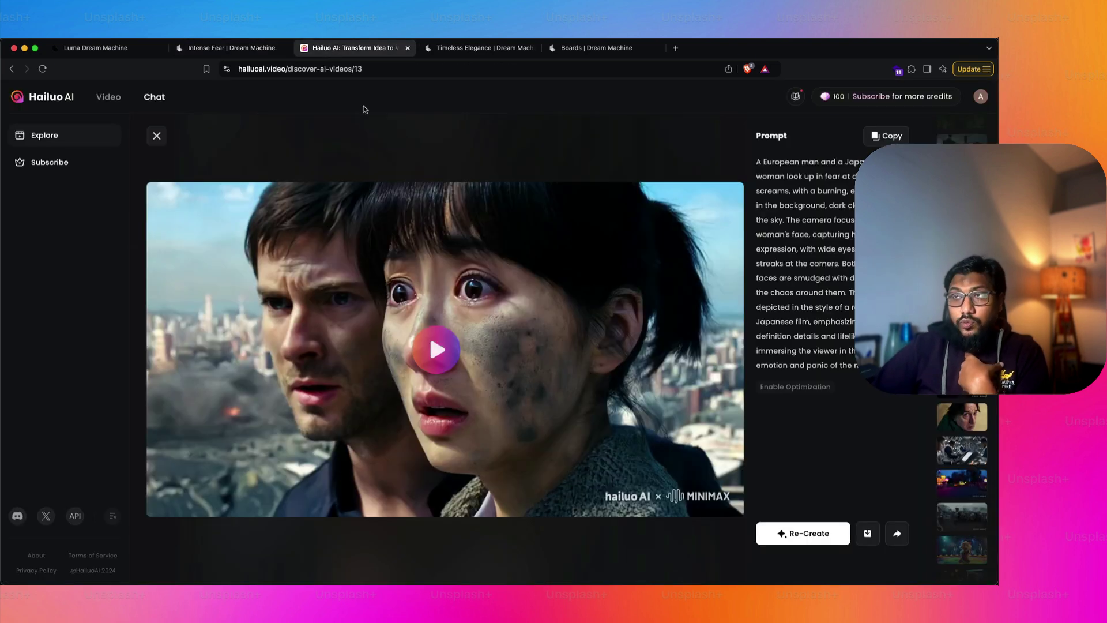
pyautogui.click(231, 48)
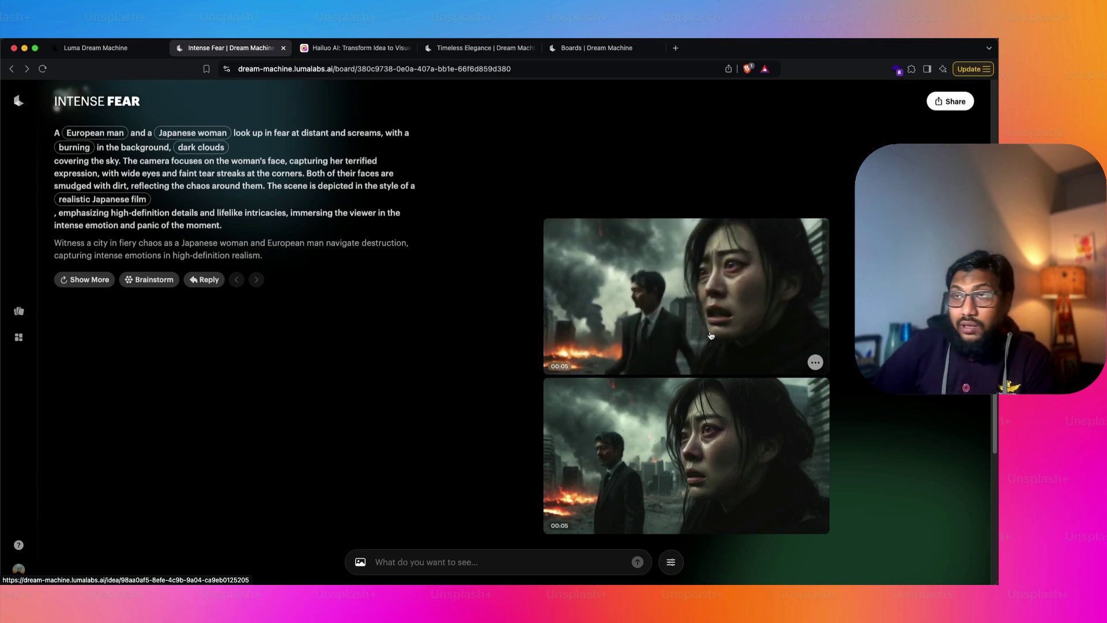
pyautogui.moveTo(637, 270)
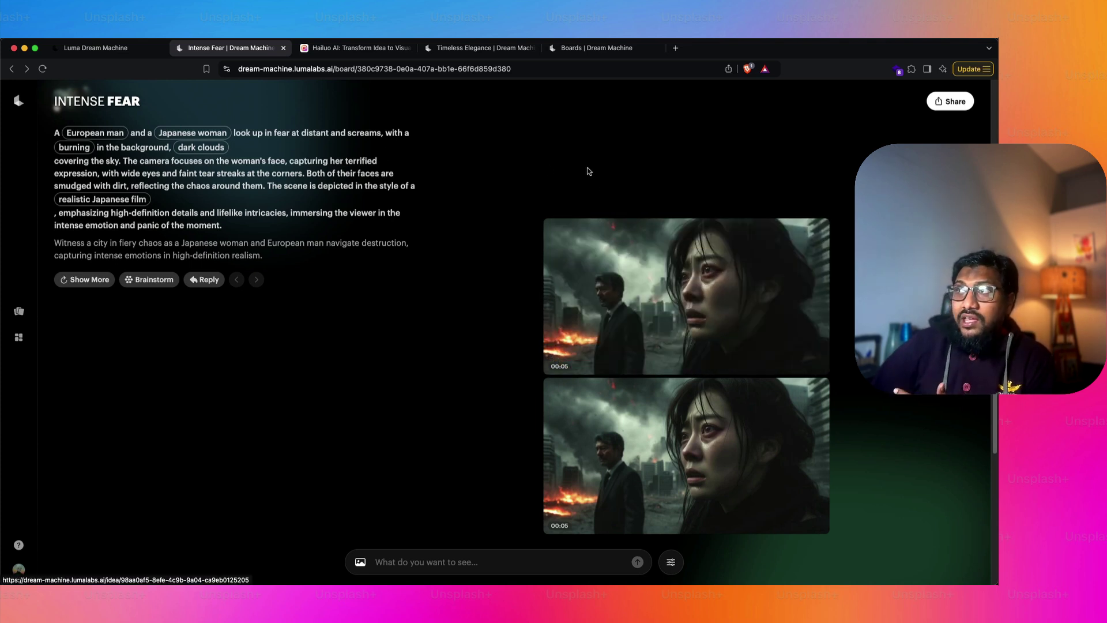
# Open the Intense Fear board from the boards overview and examine its original prompt and two of its generated images enlarged.
pyautogui.click(586, 50)
pyautogui.click(365, 184)
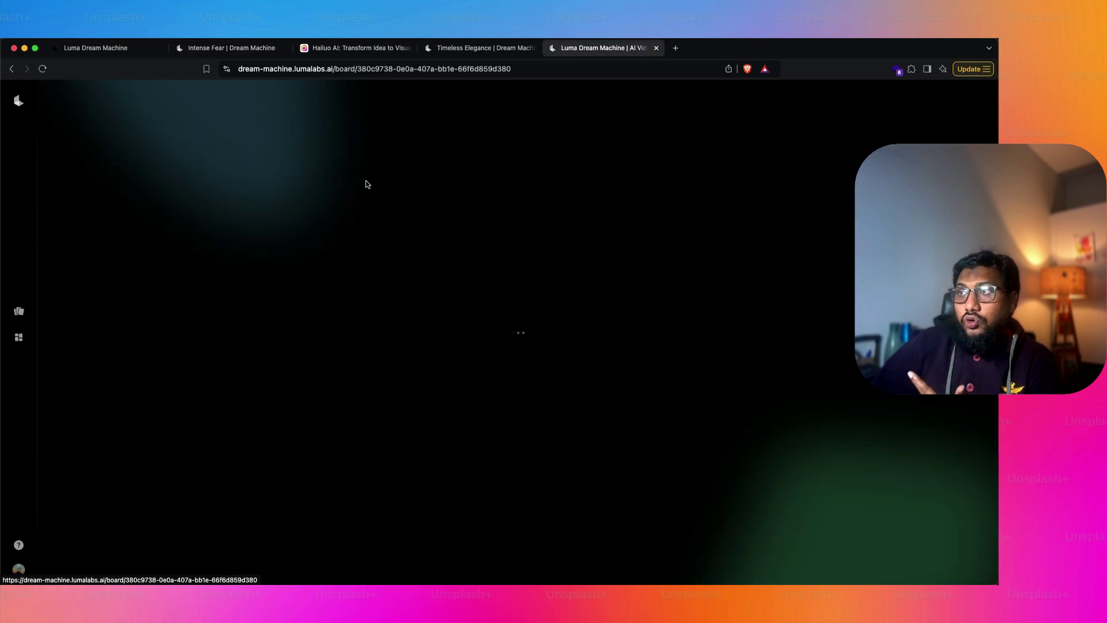
pyautogui.scroll(3, 366, 365)
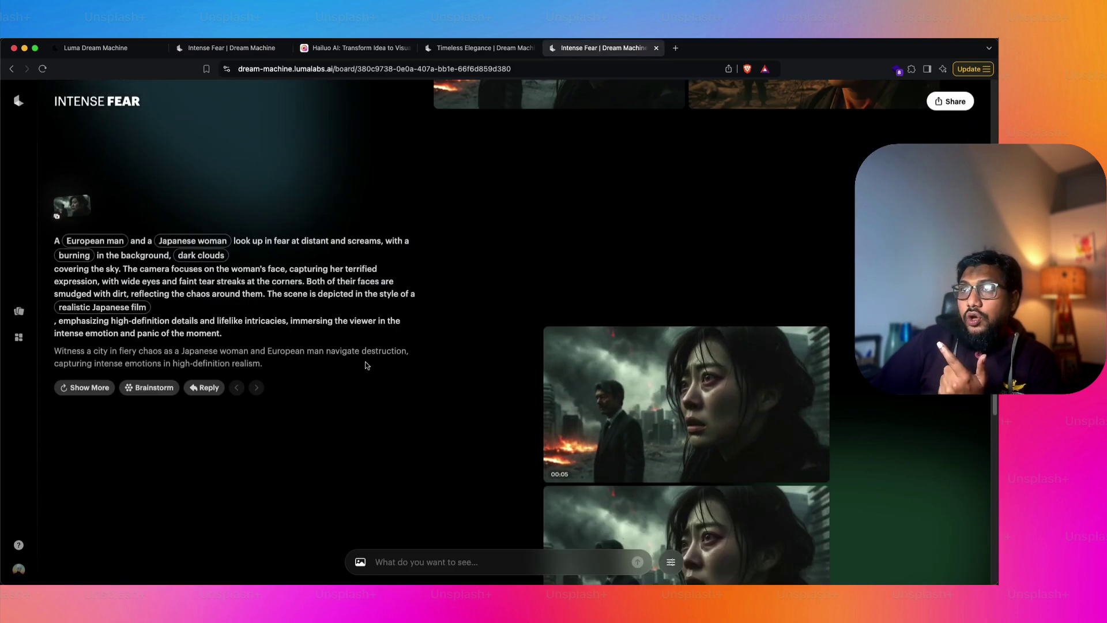
pyautogui.scroll(8, 365, 364)
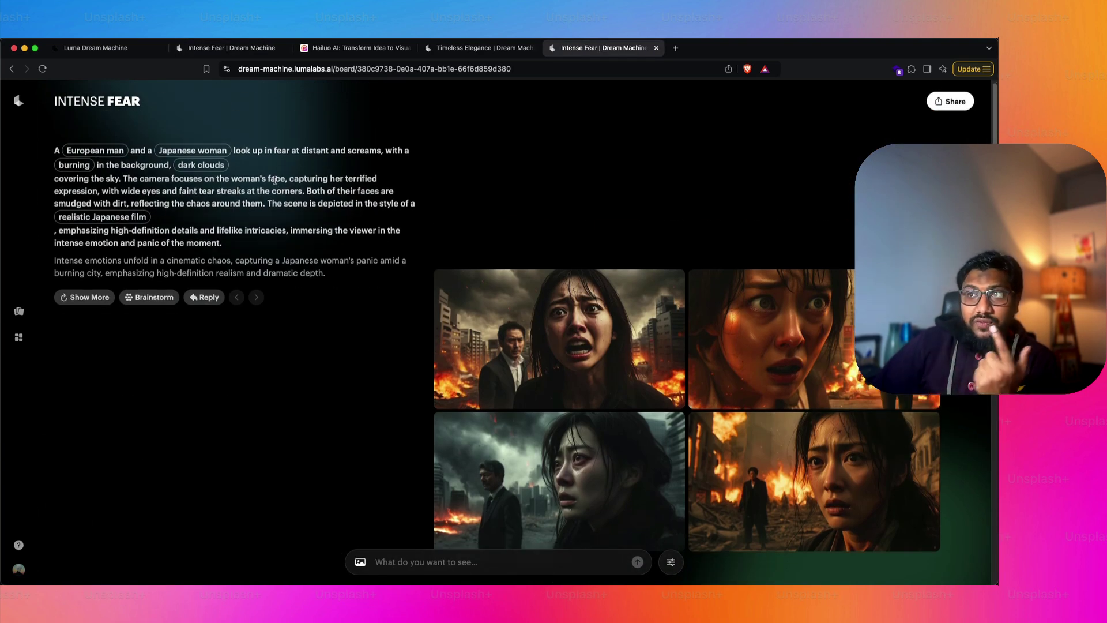
pyautogui.scroll(-1, 524, 357)
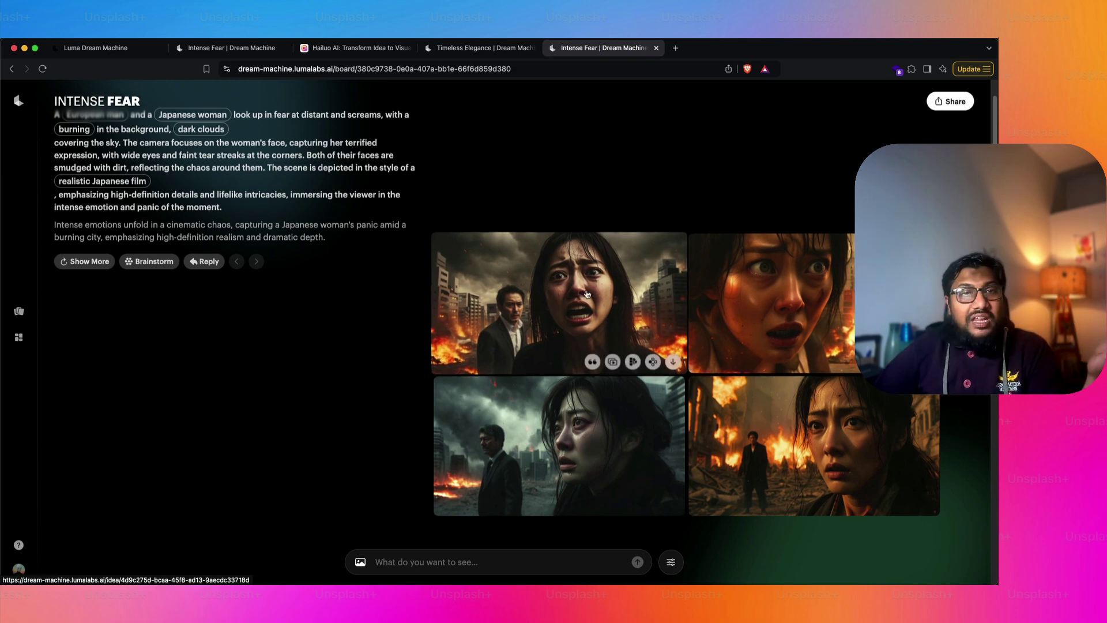
pyautogui.click(565, 295)
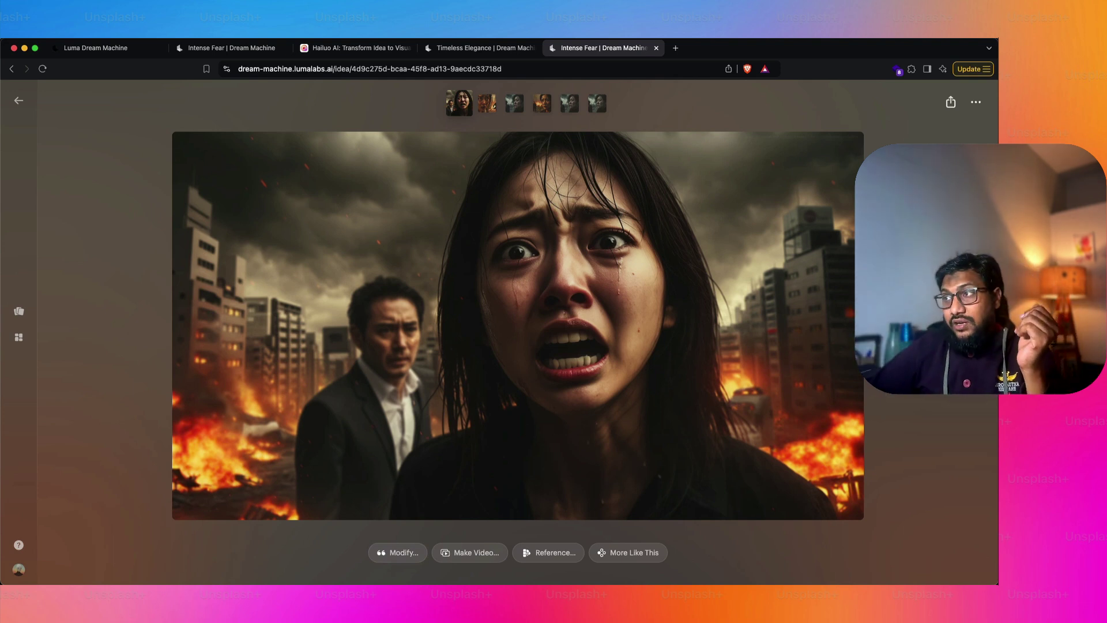
pyautogui.press('Escape')
pyautogui.click(558, 441)
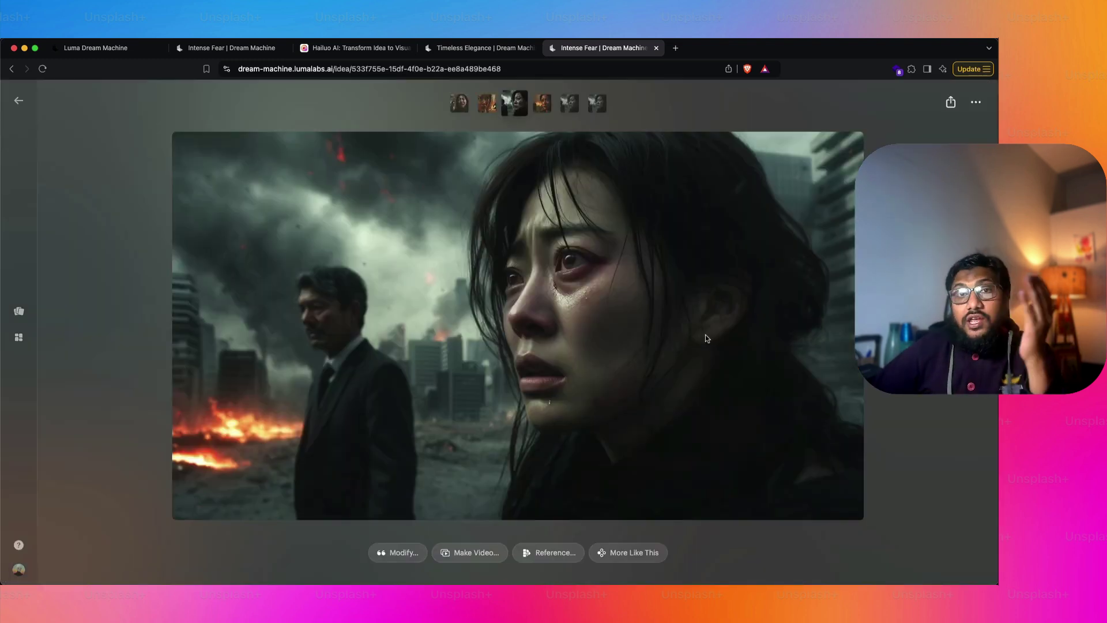
pyautogui.press('Escape')
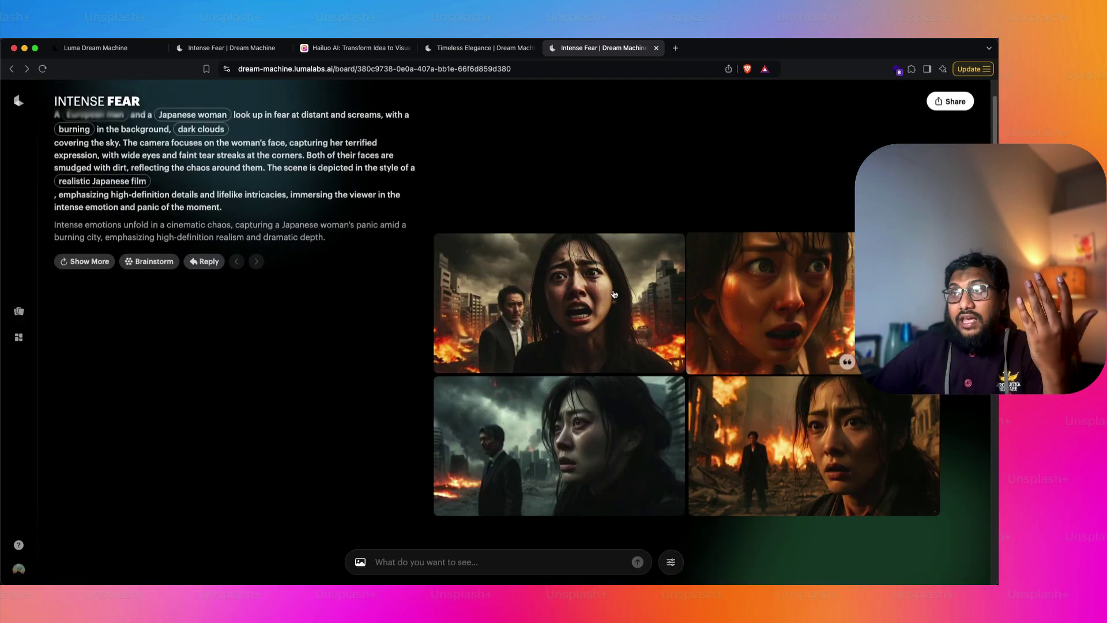
# Start a new board and try the example prompts for the bunny guitar video and the California poppies closeup.
pyautogui.press('Escape')
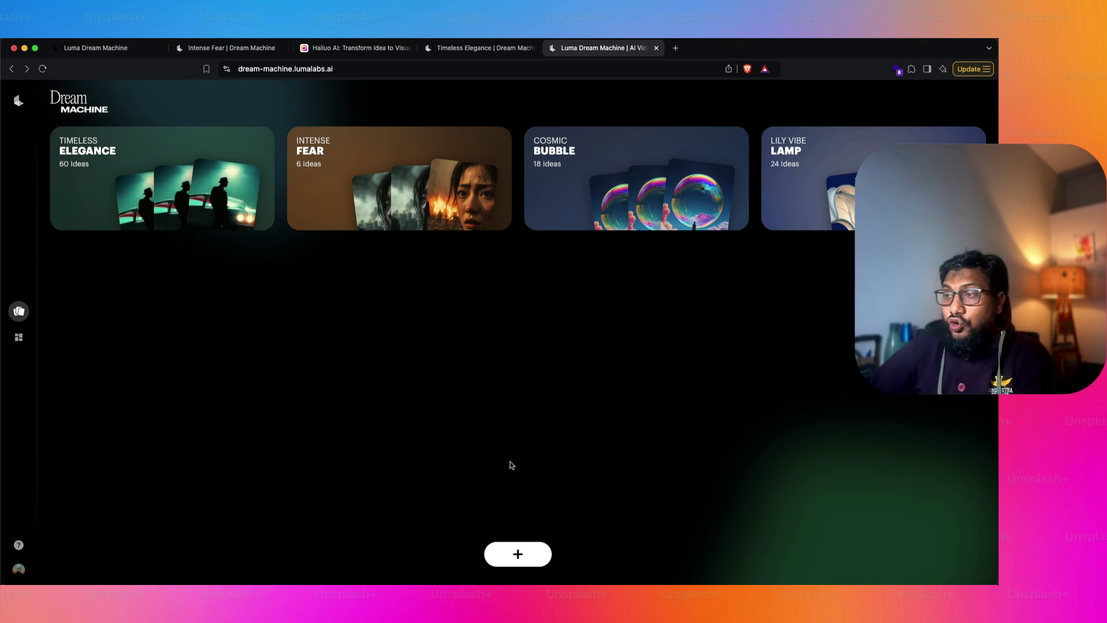
pyautogui.click(517, 553)
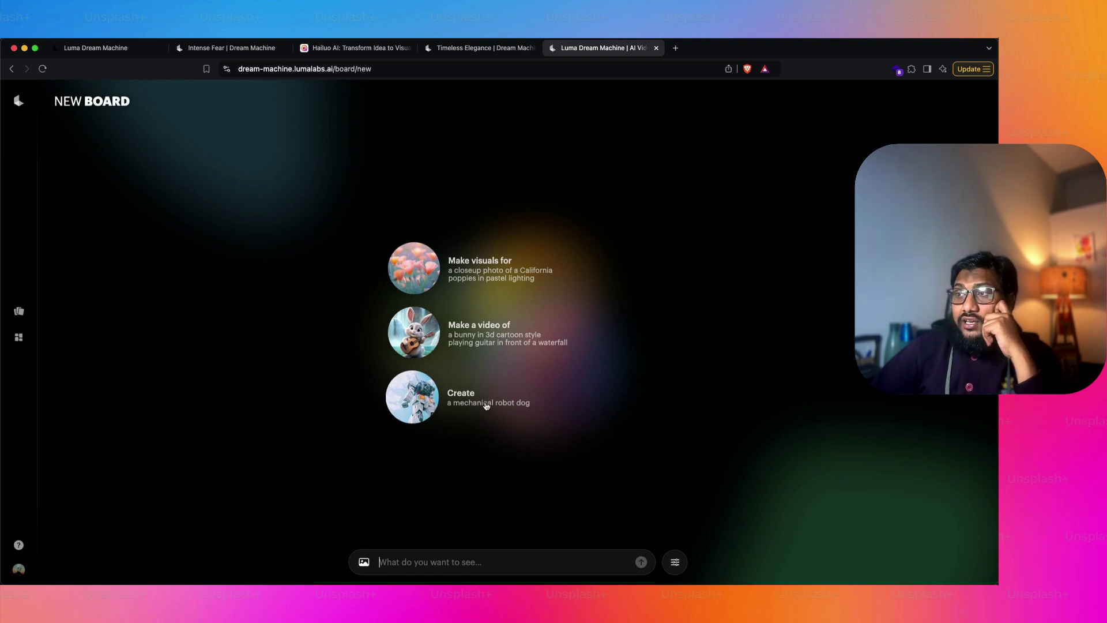
pyautogui.click(483, 336)
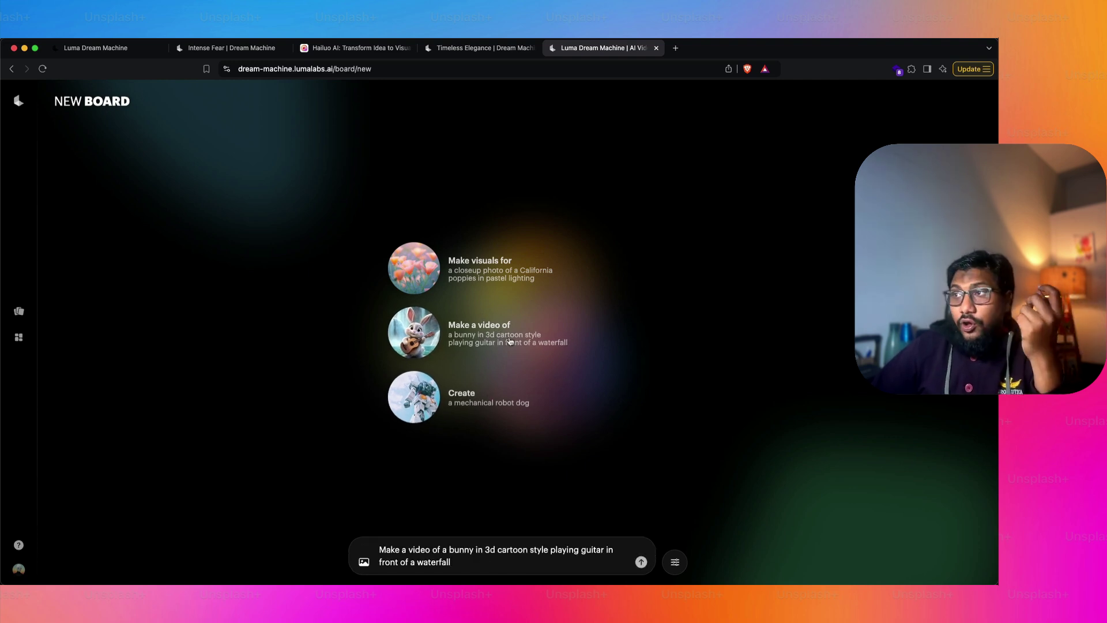
pyautogui.click(471, 274)
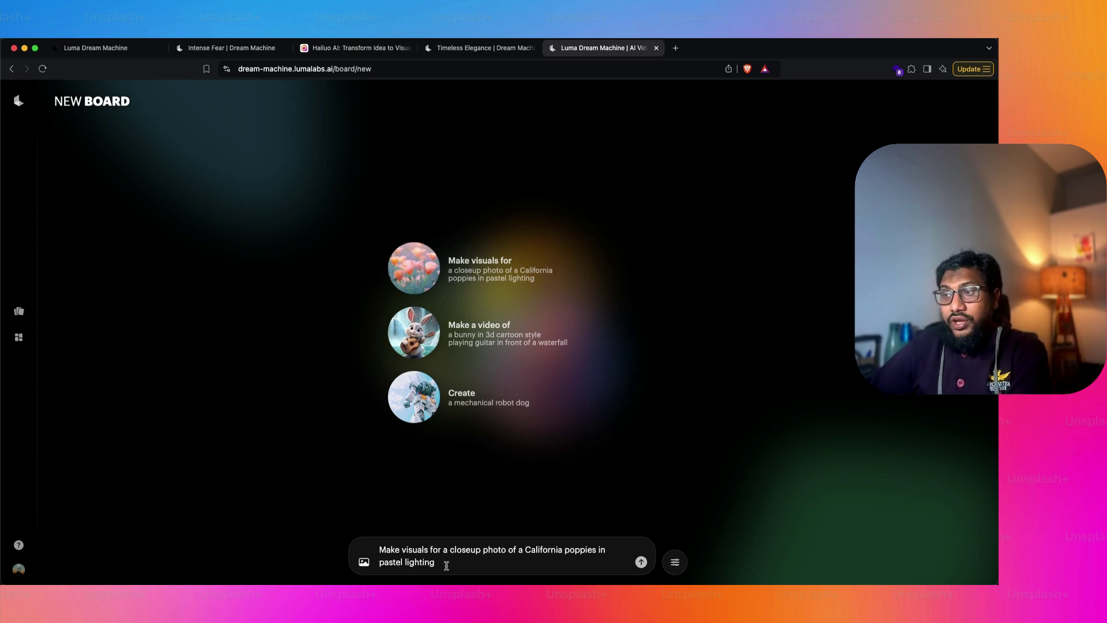
# Replace the prompt with "Make visuals of Superman in the darkest city of gotham in the middle night riding on a bat mobile" and submit it.
pyautogui.moveTo(451, 563); pyautogui.dragTo(382, 552)
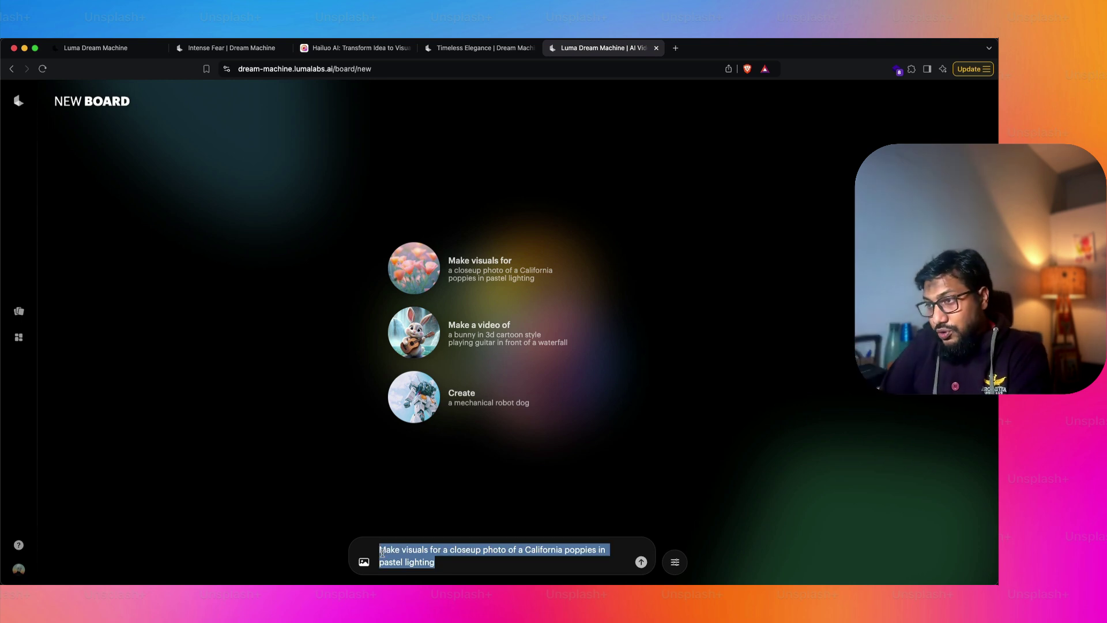
pyautogui.write('M')
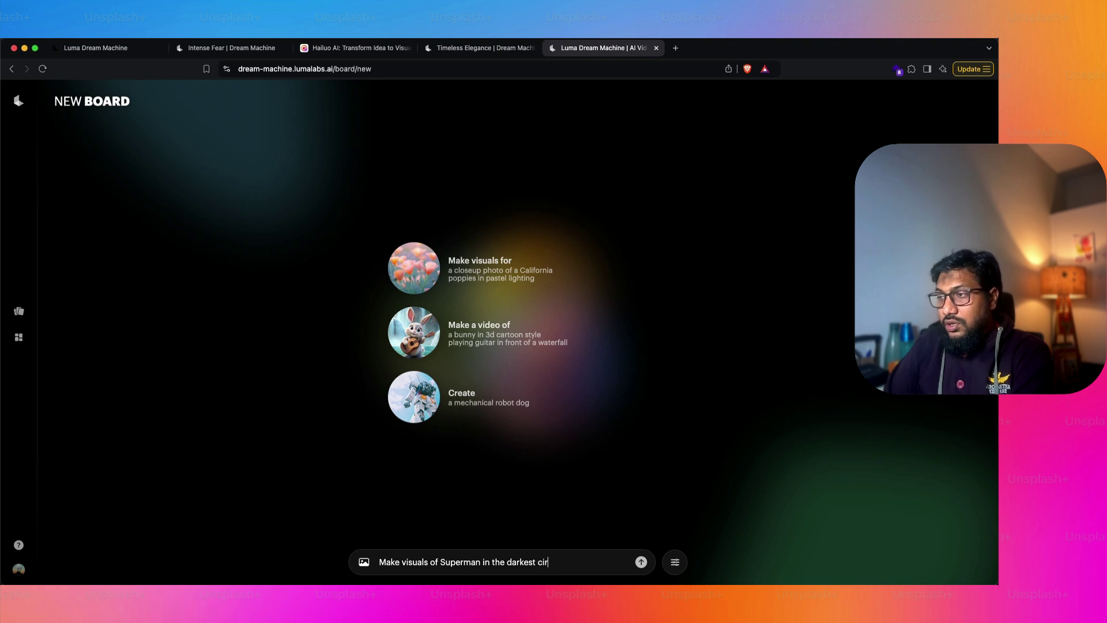
pyautogui.write('ham in the middle night riding on a bat mobile')
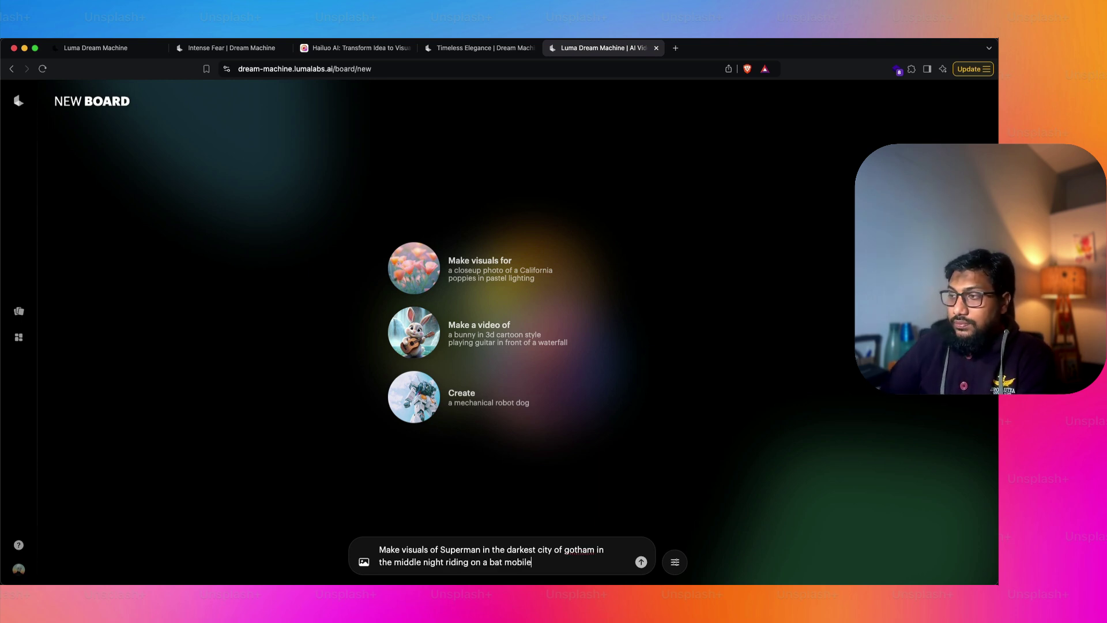
pyautogui.click(641, 562)
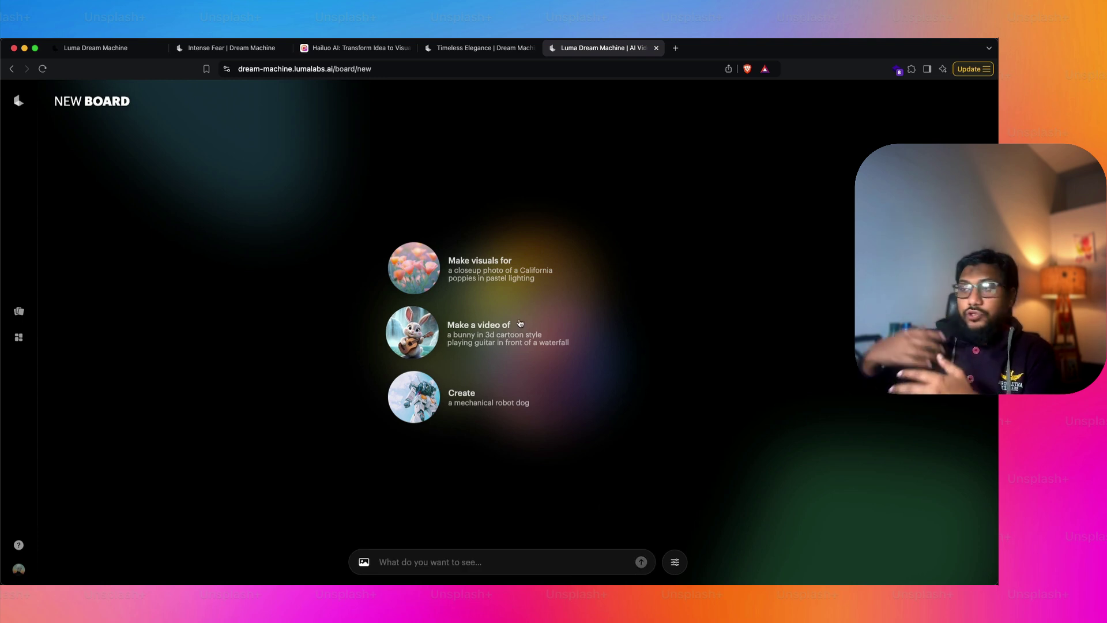
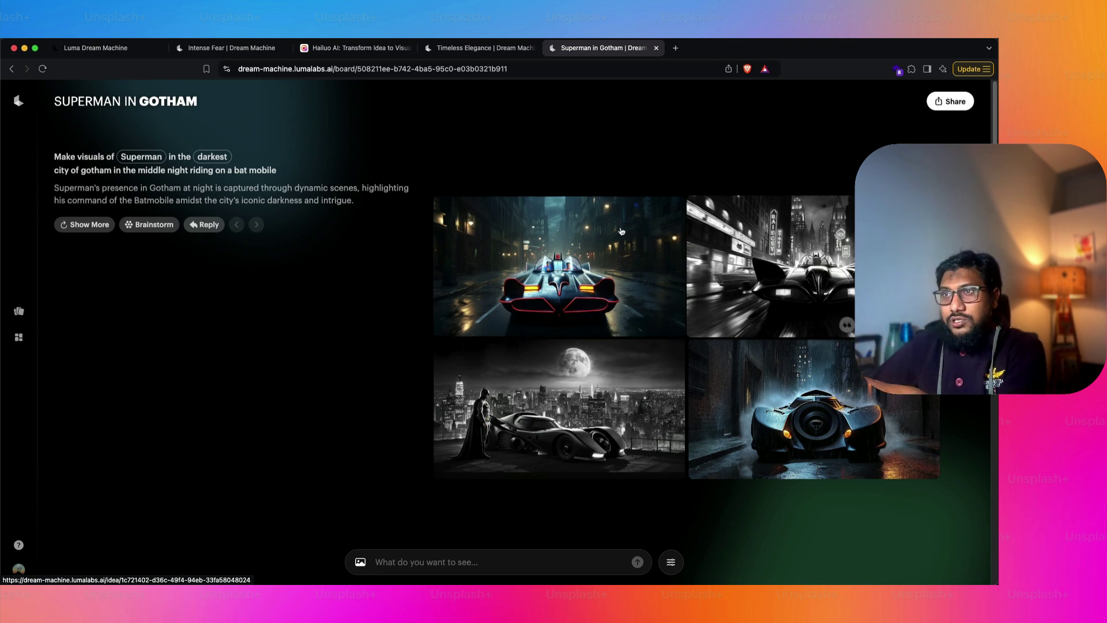
# Review the alternative words for "Superman" and "darkest", and view the generated Batmobile images enlarged one by one.
pyautogui.click(147, 157)
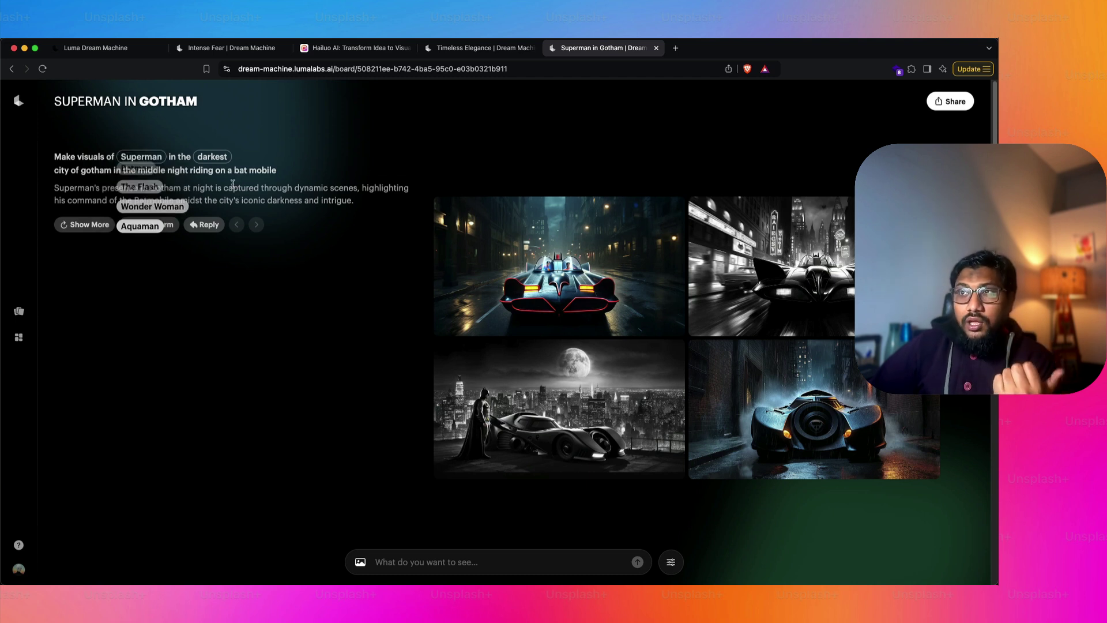
pyautogui.moveTo(218, 157)
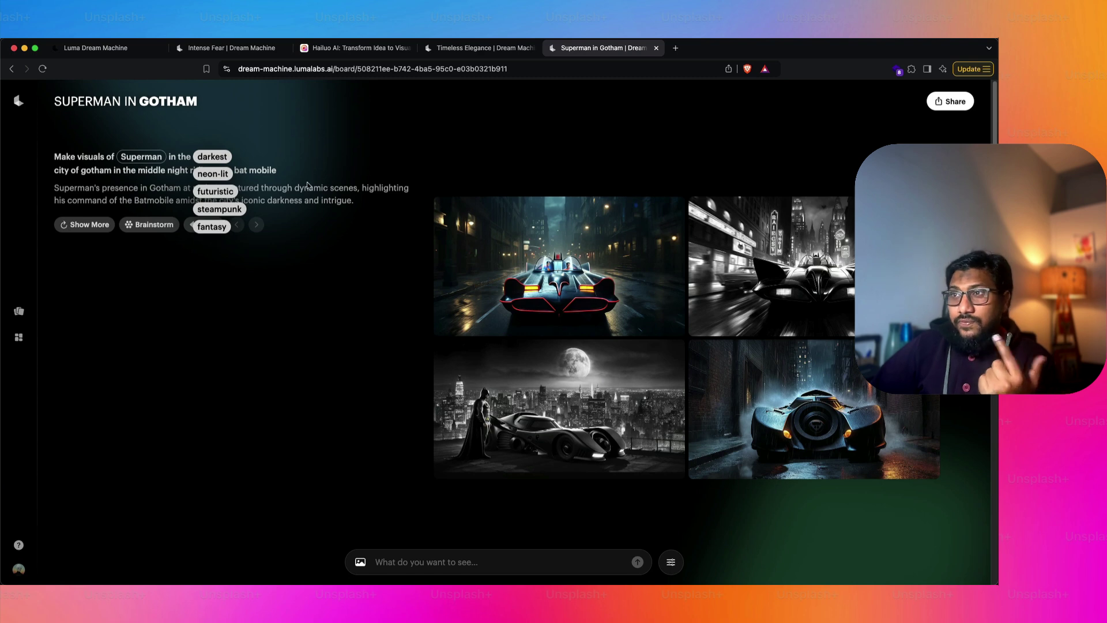
pyautogui.click(570, 270)
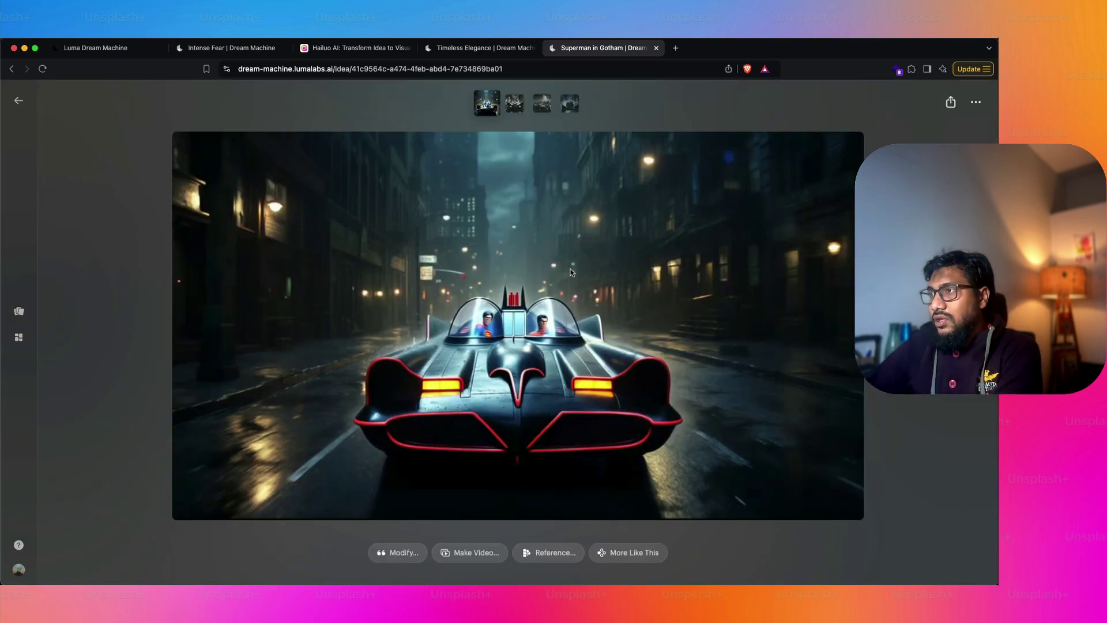
pyautogui.press('Right')
pyautogui.press('Right')
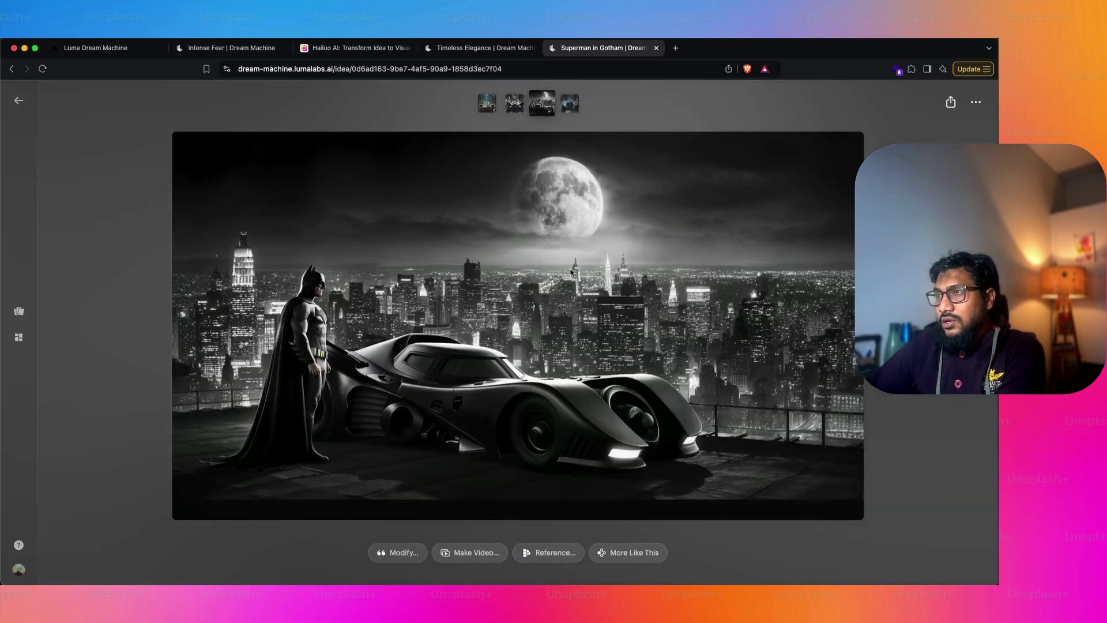
pyautogui.press('Right')
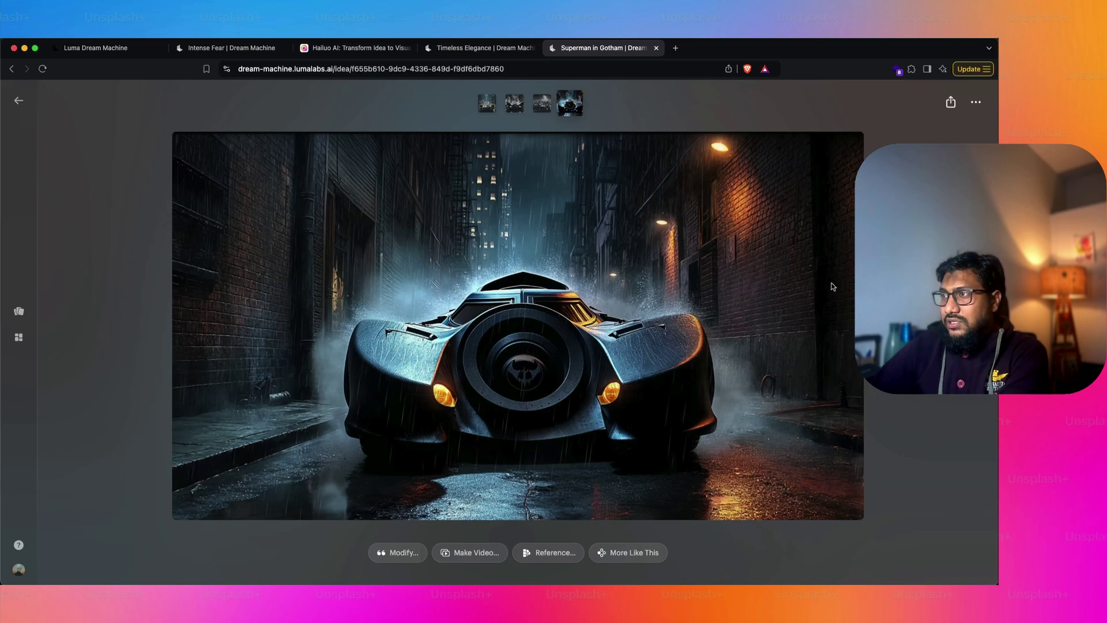
pyautogui.press('Escape')
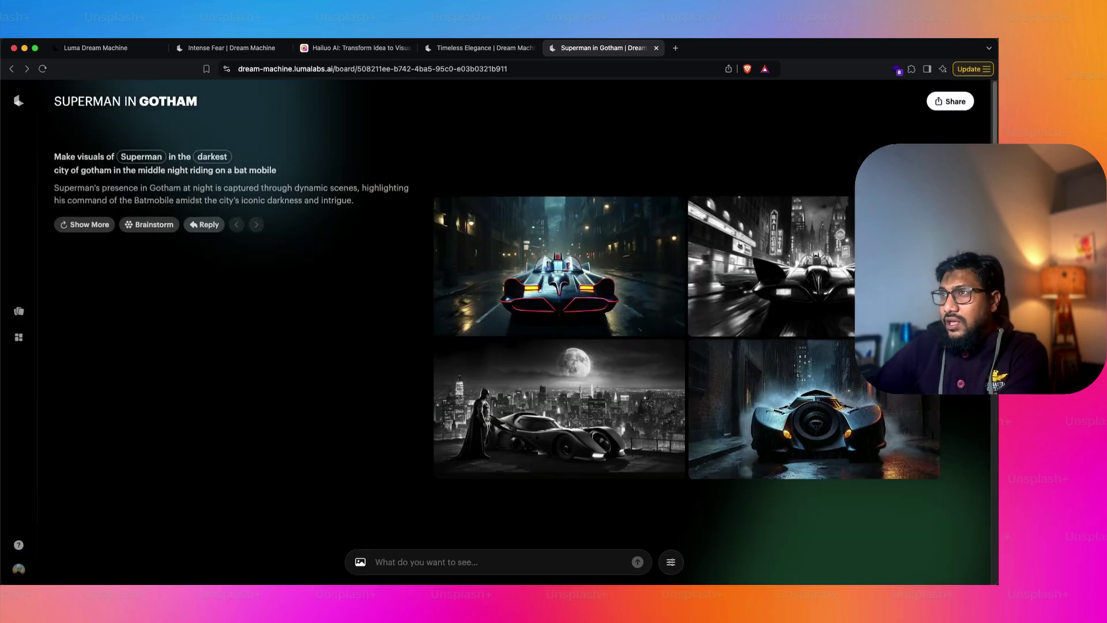
# Change "darkest" to "neon-lit" in the Superman prompt, and switch to the Luma Dream Machine product page.
pyautogui.click(219, 158)
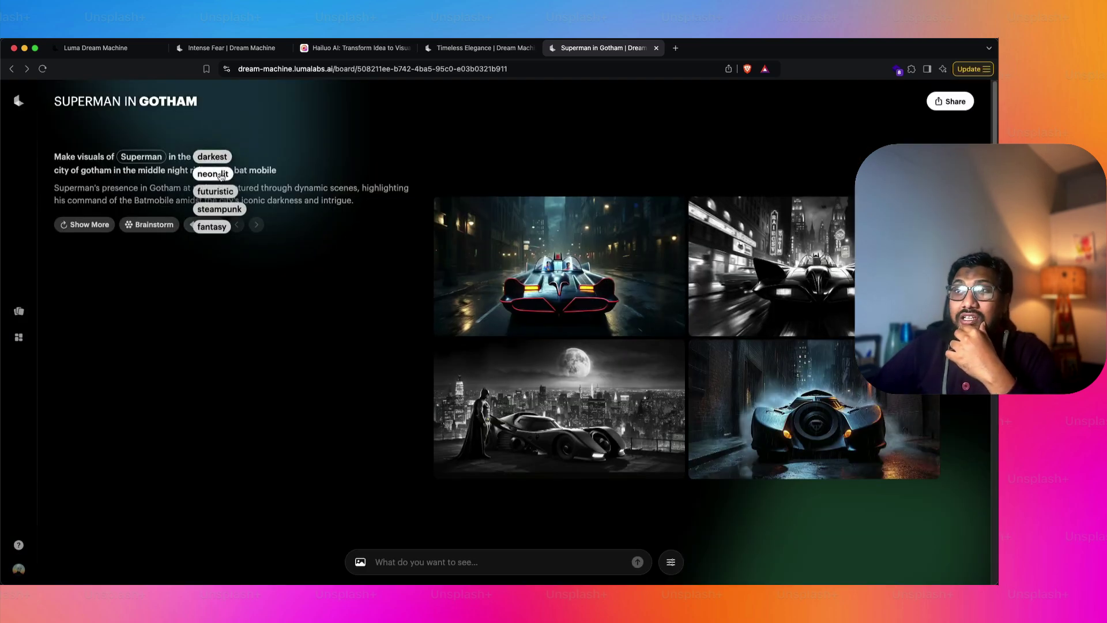
pyautogui.click(221, 174)
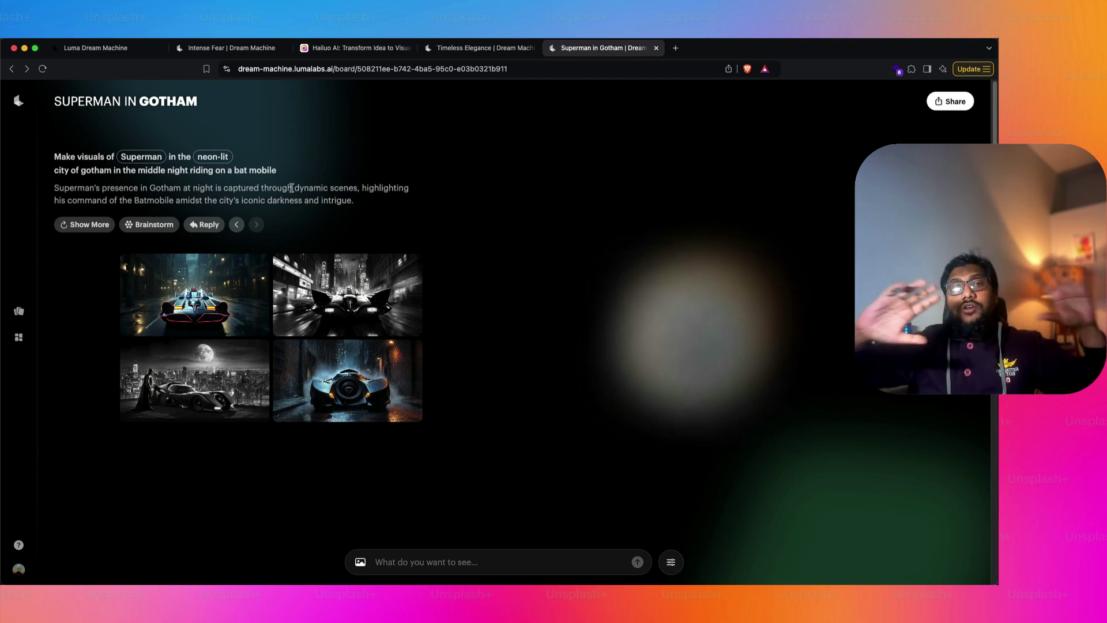
pyautogui.press('super+1')
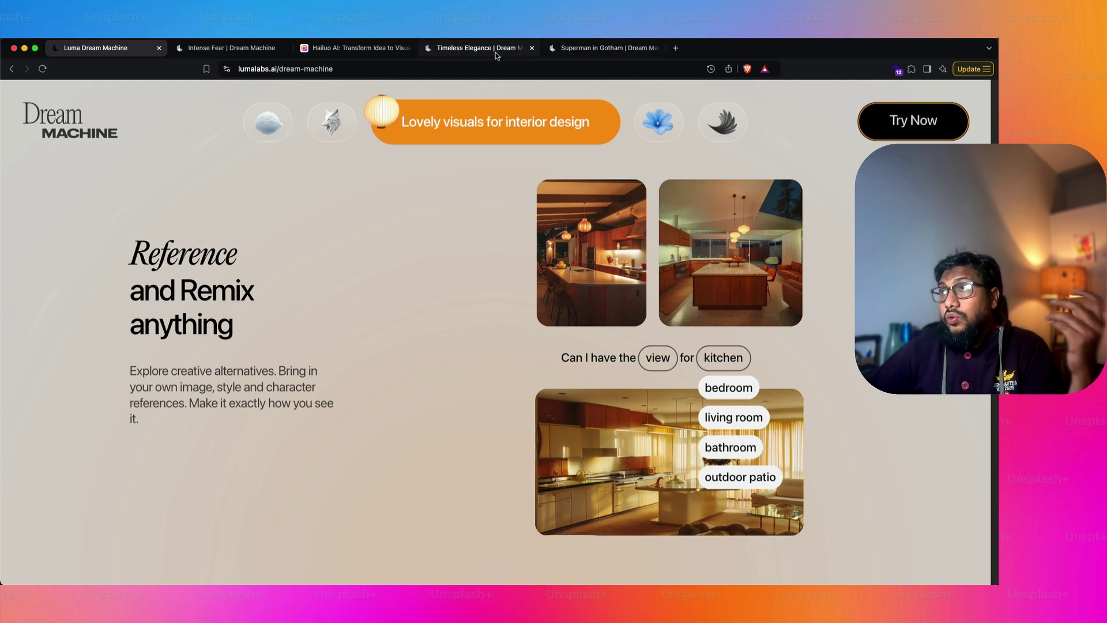
# Go back to the Superman in Gotham board and view the neon-lit Batmobile images enlarged one by one.
pyautogui.click(570, 48)
pyautogui.click(578, 226)
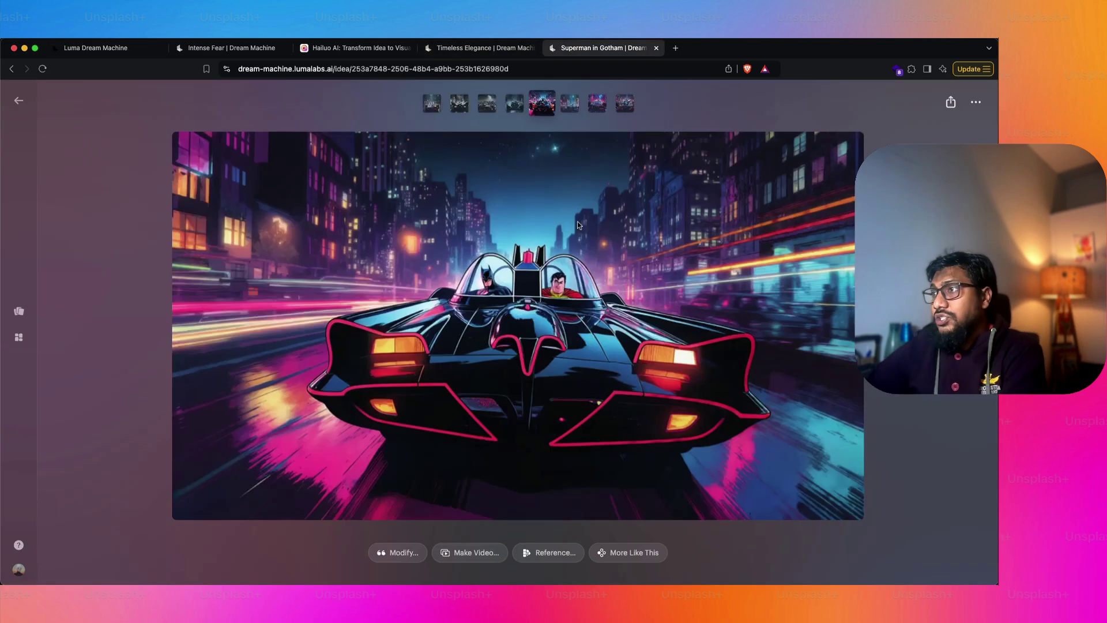
pyautogui.press('Right')
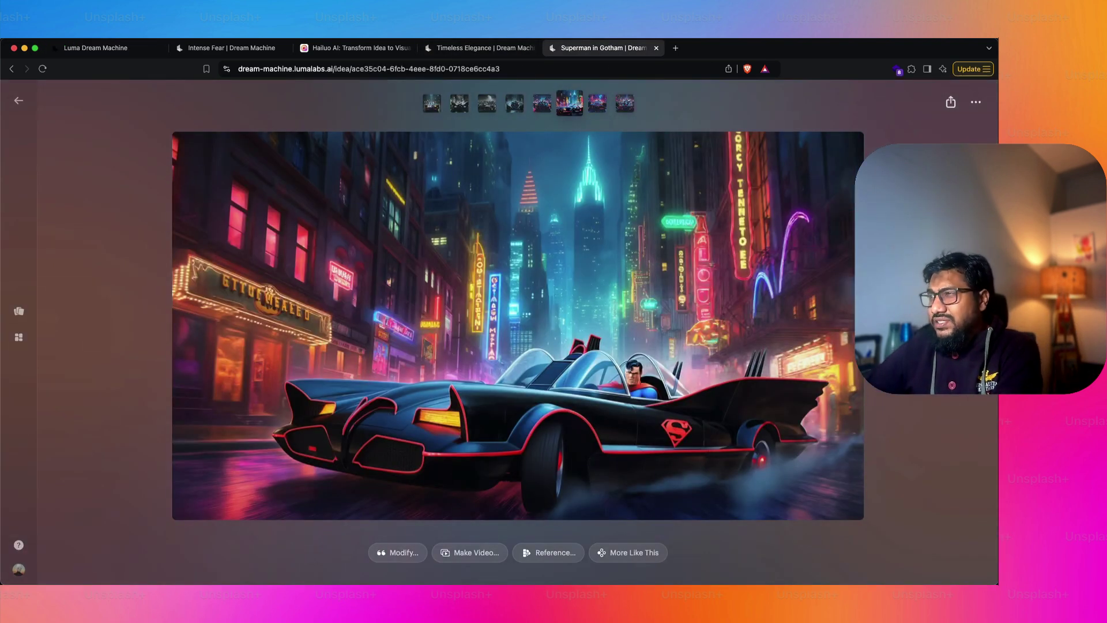
pyautogui.press('Right')
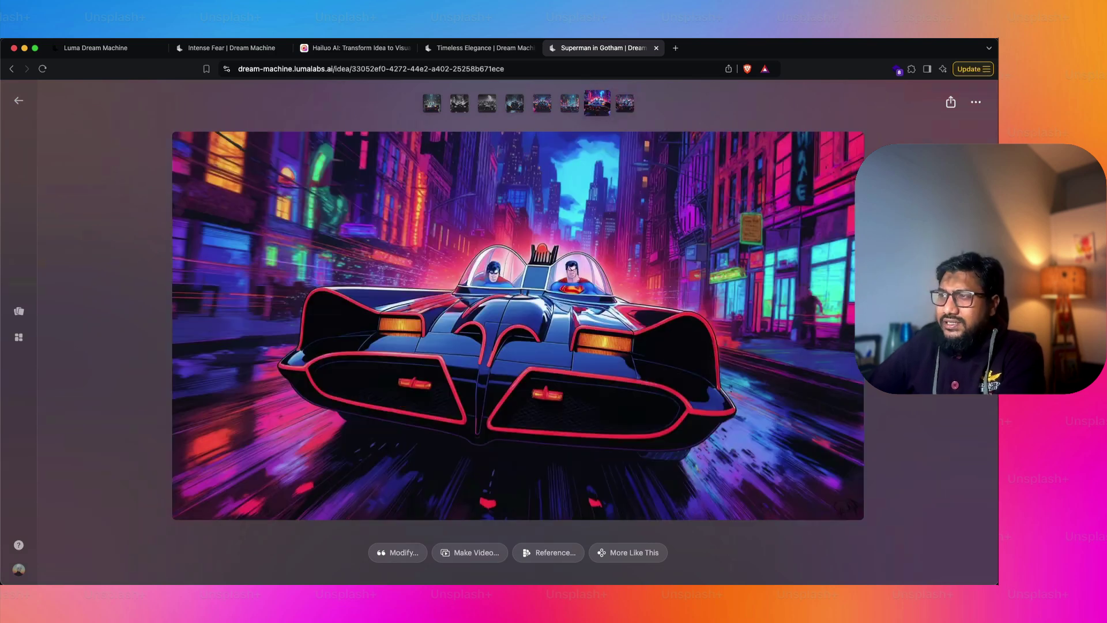
pyautogui.press('Right')
pyautogui.press('Escape')
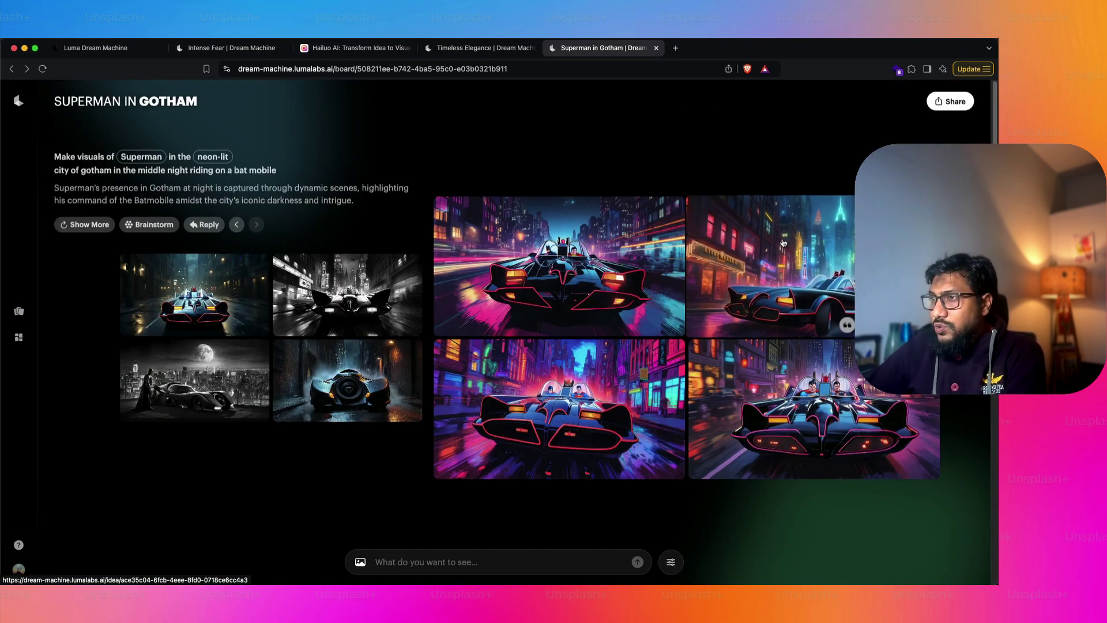
# Start a video from the "darkest" set's rainy-alley Batmobile image and check the available modes, keeping Keyframes.
pyautogui.hscroll(-3, 727, 357)
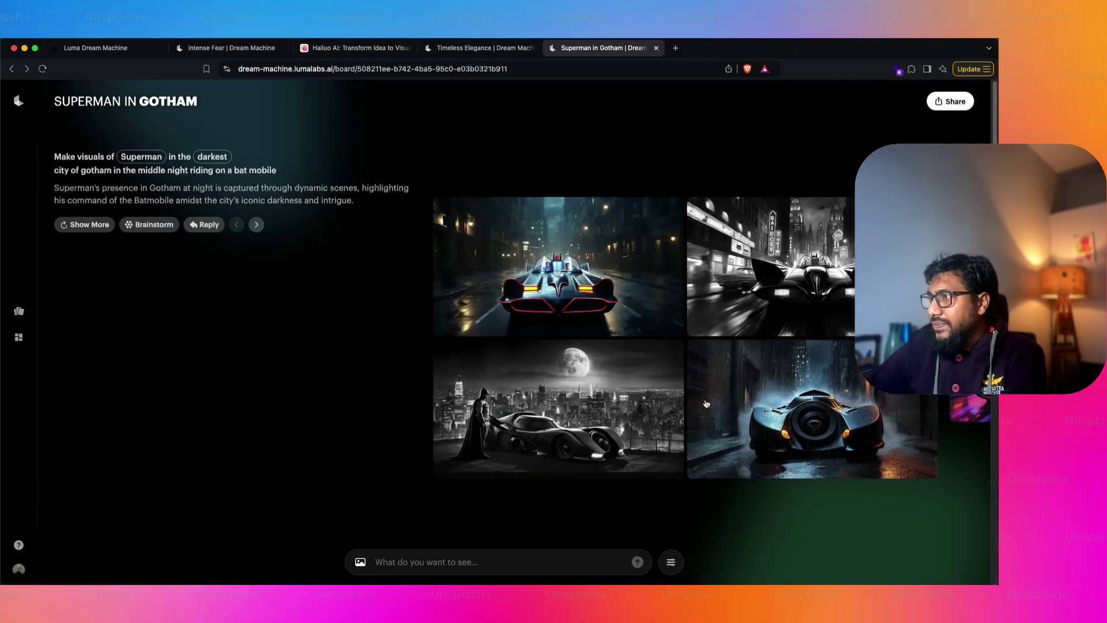
pyautogui.click(706, 403)
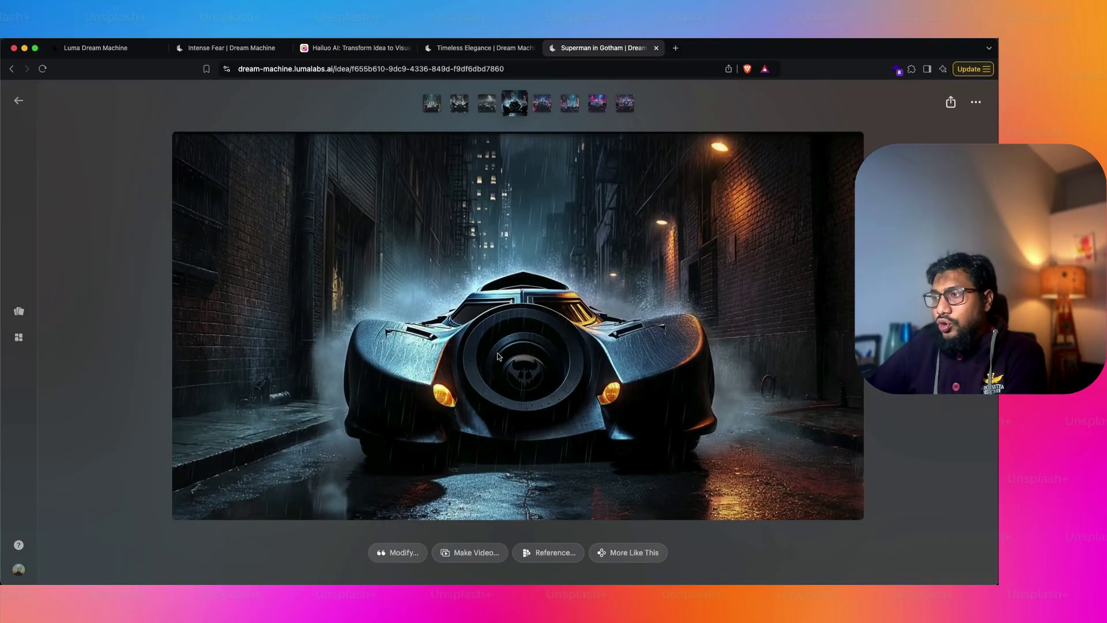
pyautogui.click(470, 553)
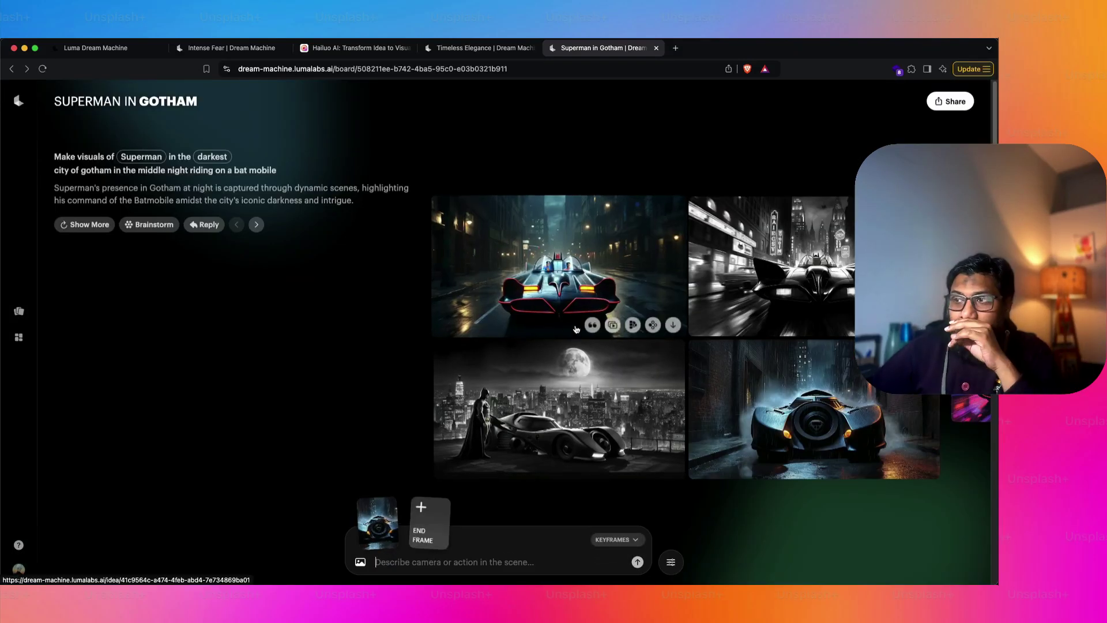
pyautogui.click(617, 541)
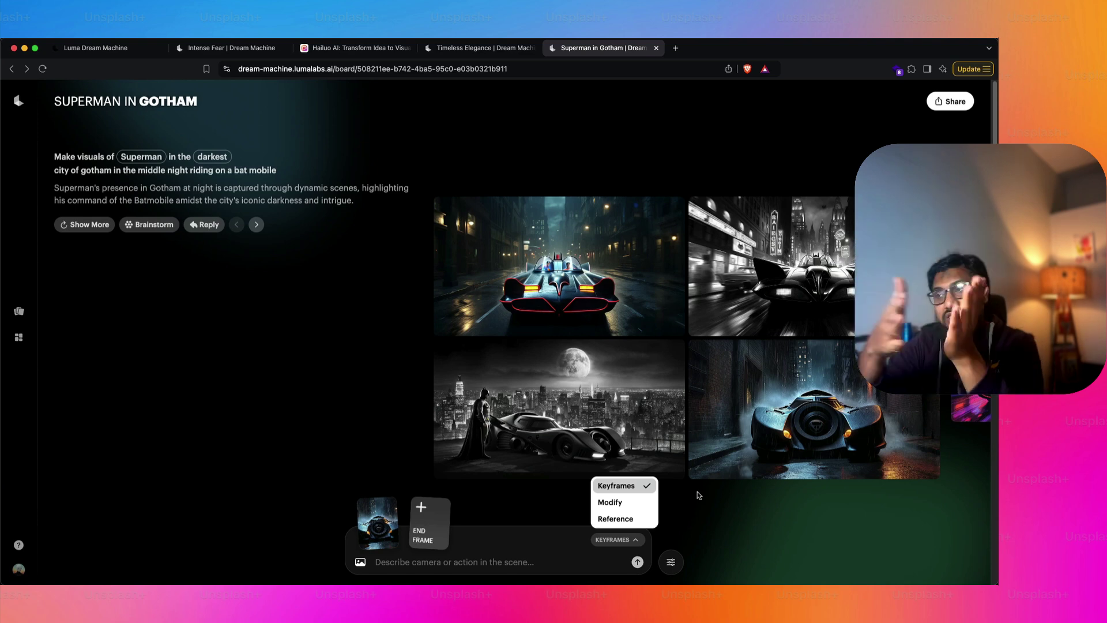
pyautogui.click(337, 442)
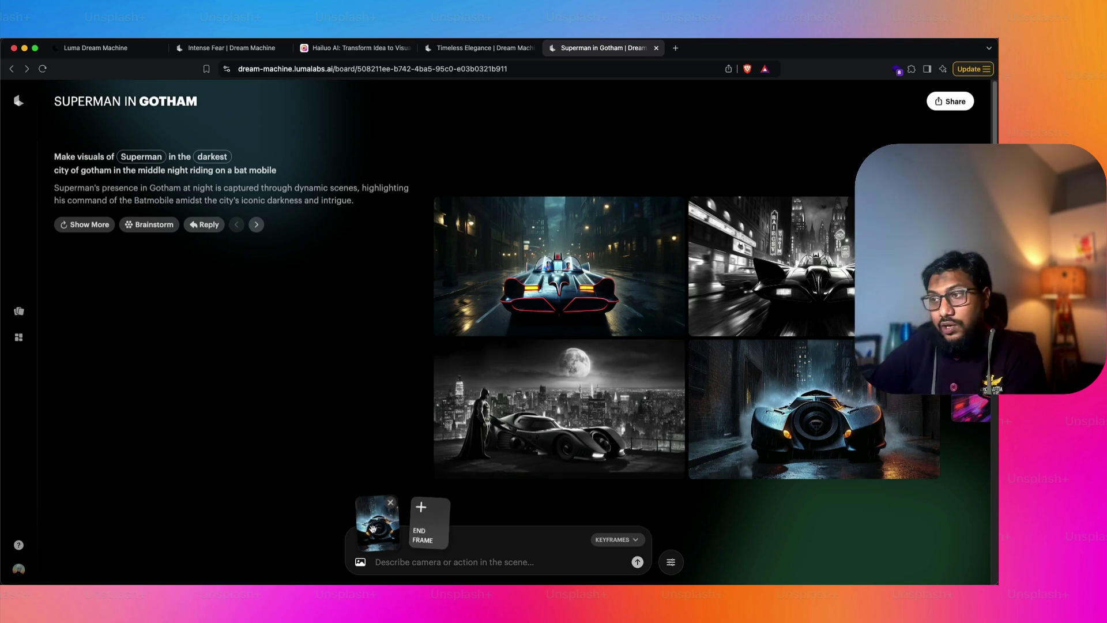
# Add the September group photo 18OPENAI-1-pfbt-su...umbo.jpg from Downloads as the end frame and generate the video.
pyautogui.click(430, 522)
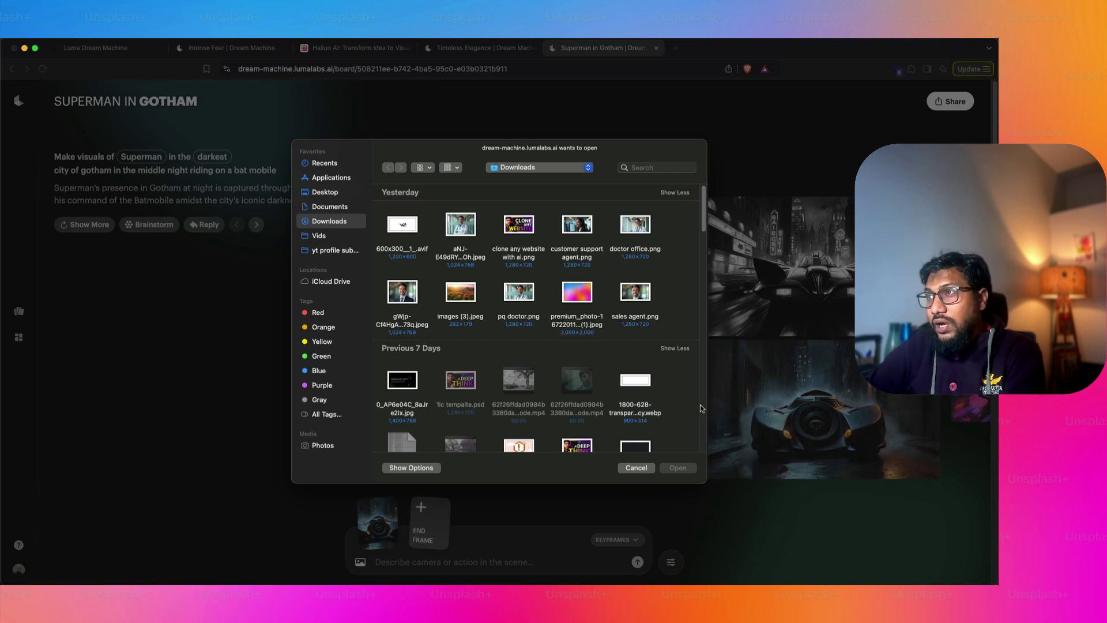
pyautogui.scroll(-6, 700, 374)
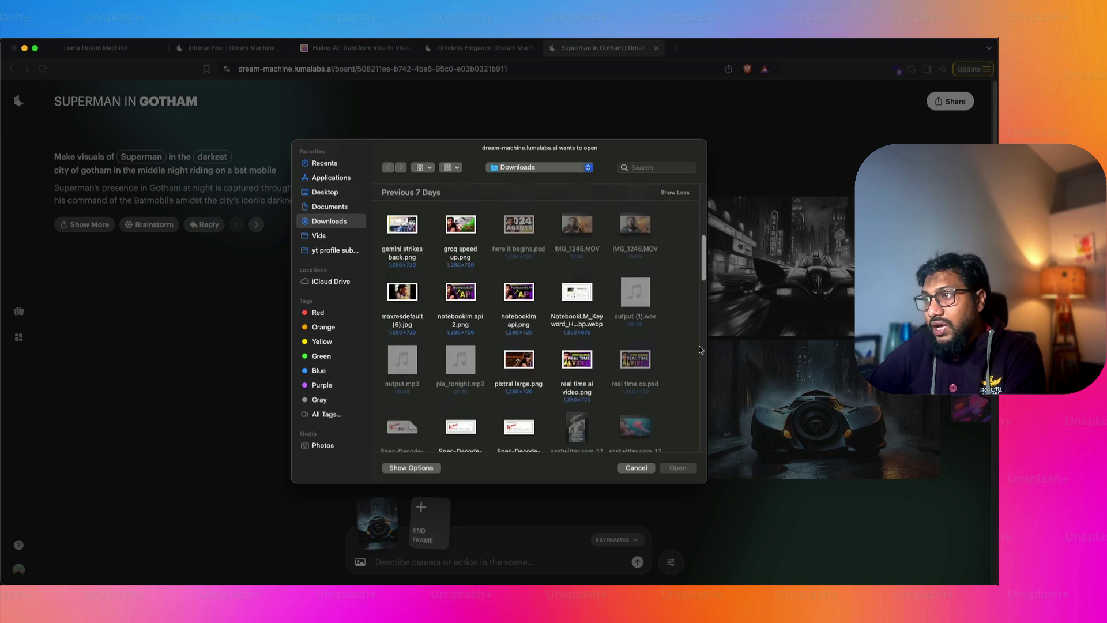
pyautogui.scroll(-5, 700, 350)
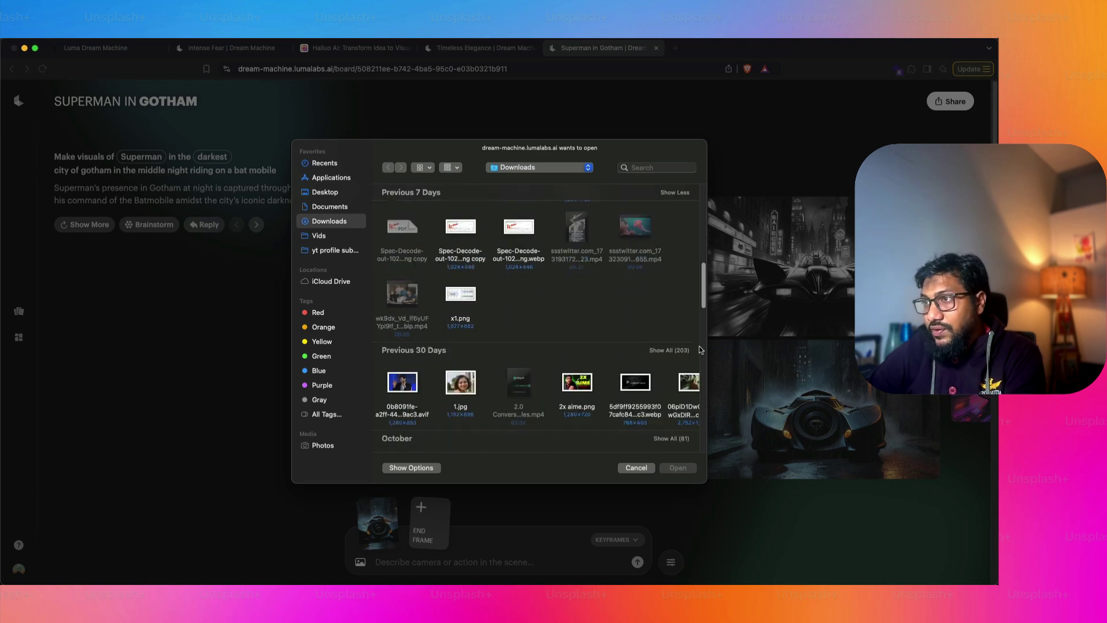
pyautogui.scroll(-5, 680, 363)
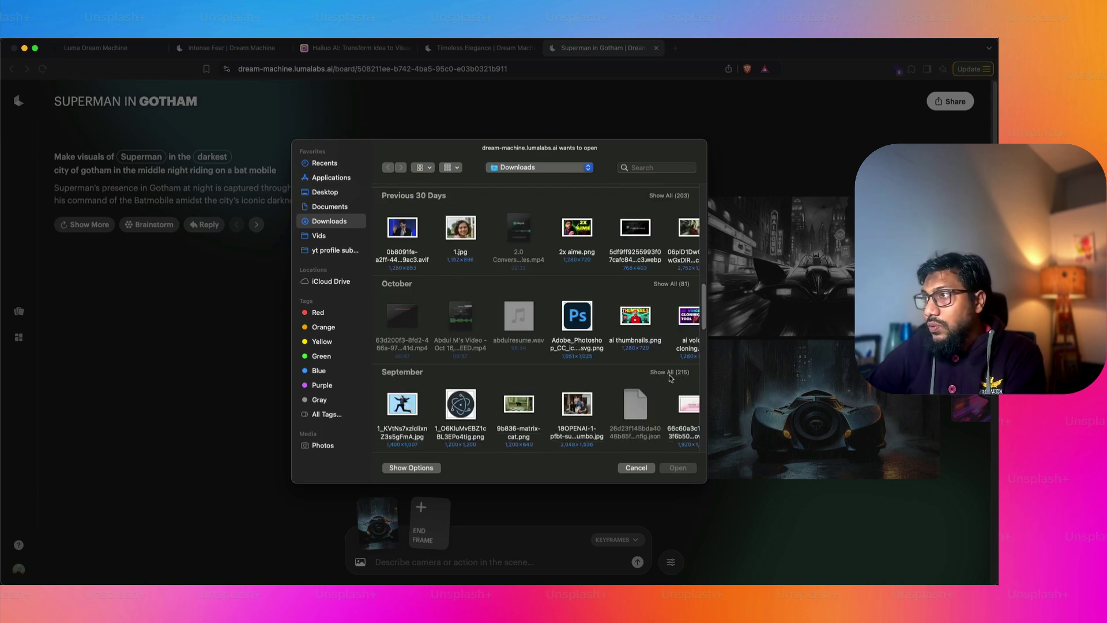
pyautogui.scroll(-3, 595, 398)
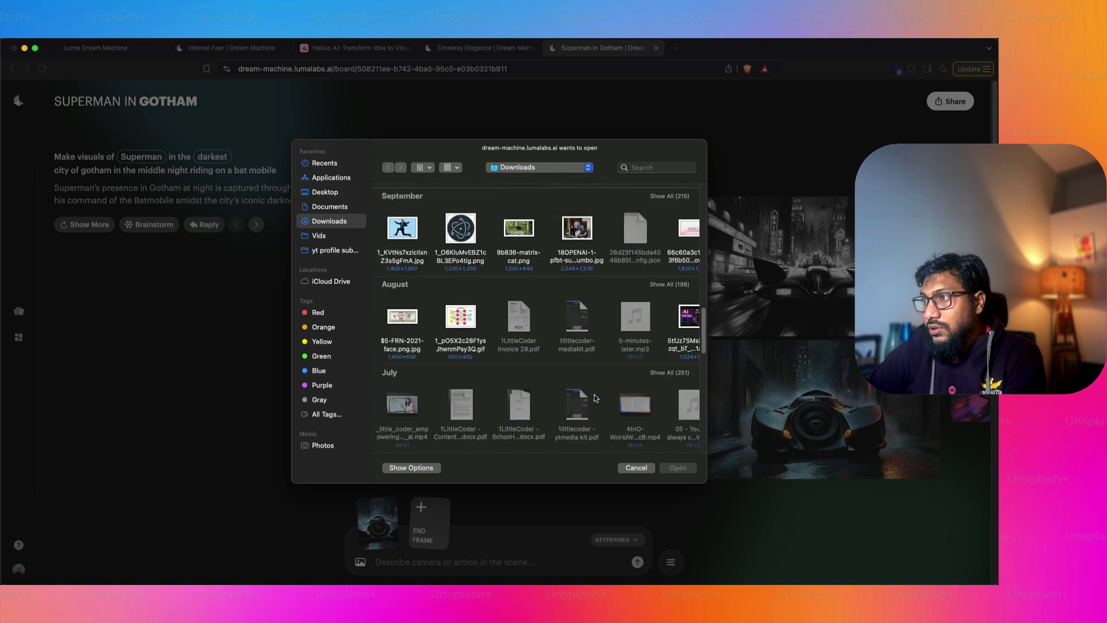
pyautogui.doubleClick(577, 350)
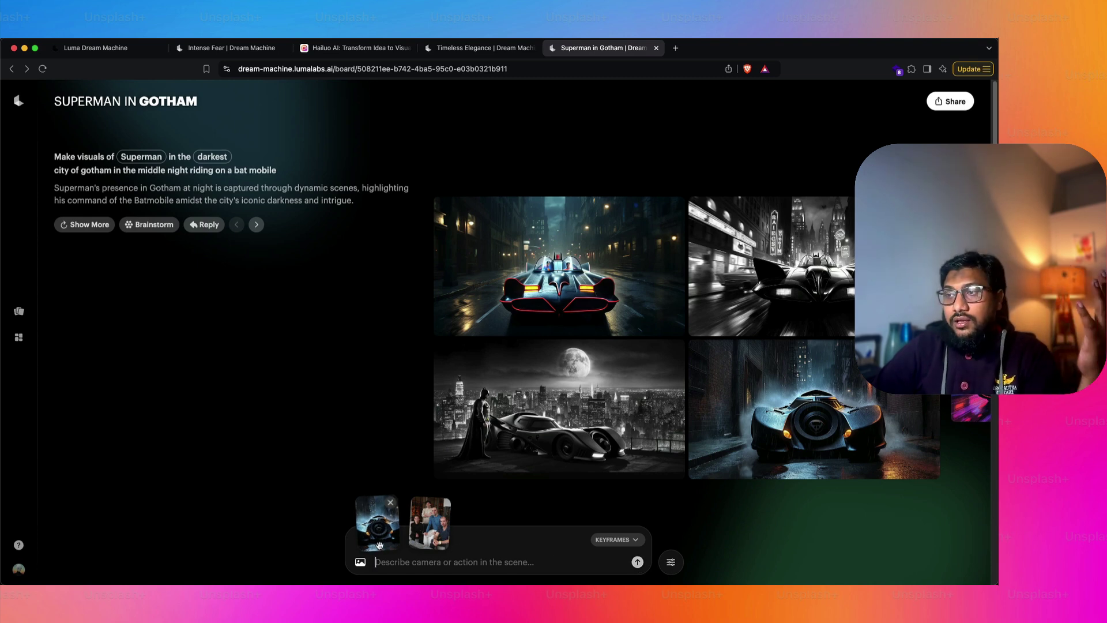
pyautogui.click(637, 562)
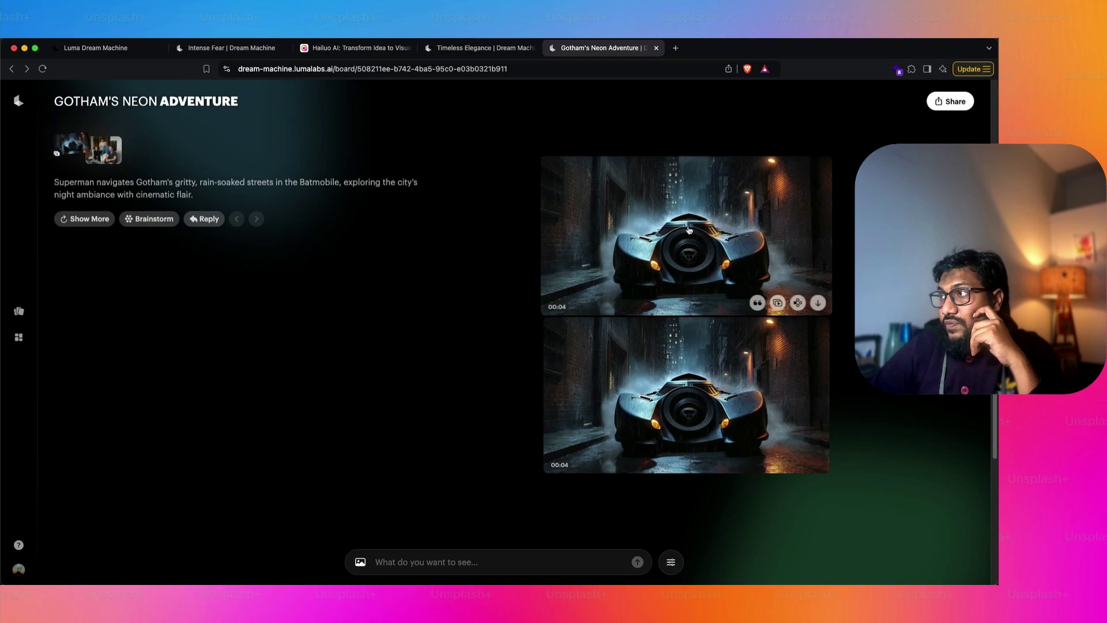
# Play both generated videos that go from the Batmobile to the group photo.
pyautogui.click(688, 229)
pyautogui.click(179, 497)
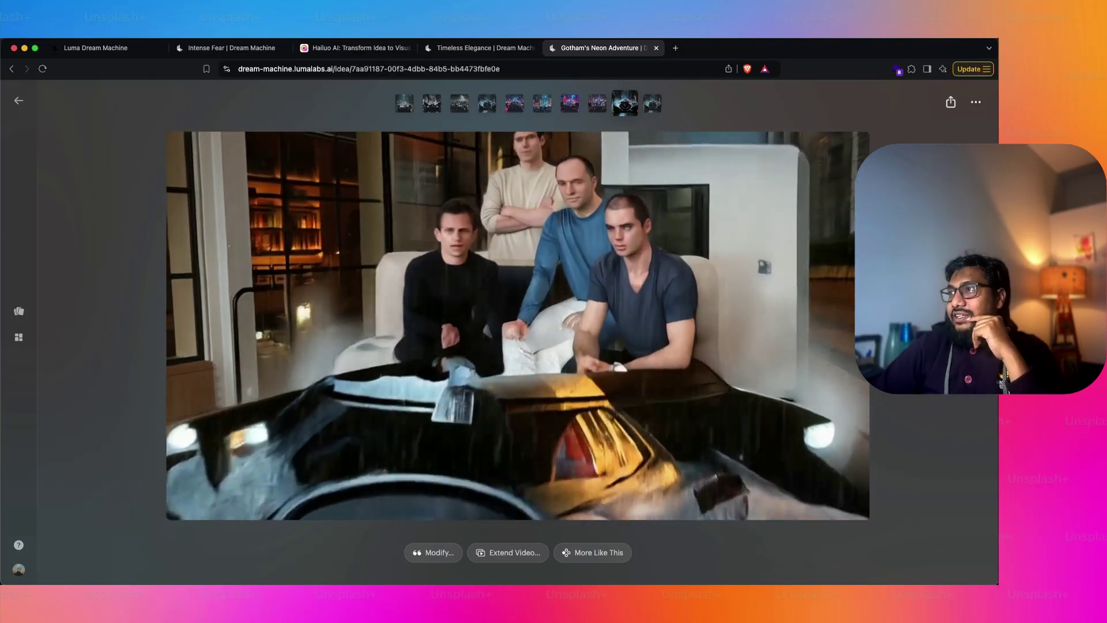
pyautogui.press('Escape')
pyautogui.click(692, 399)
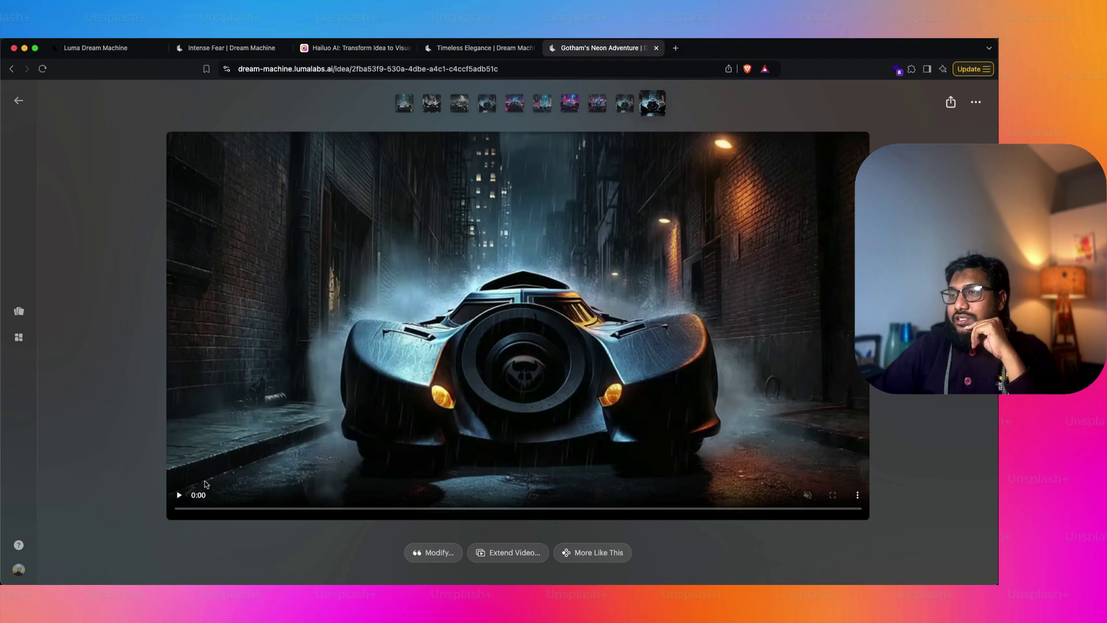
pyautogui.click(179, 494)
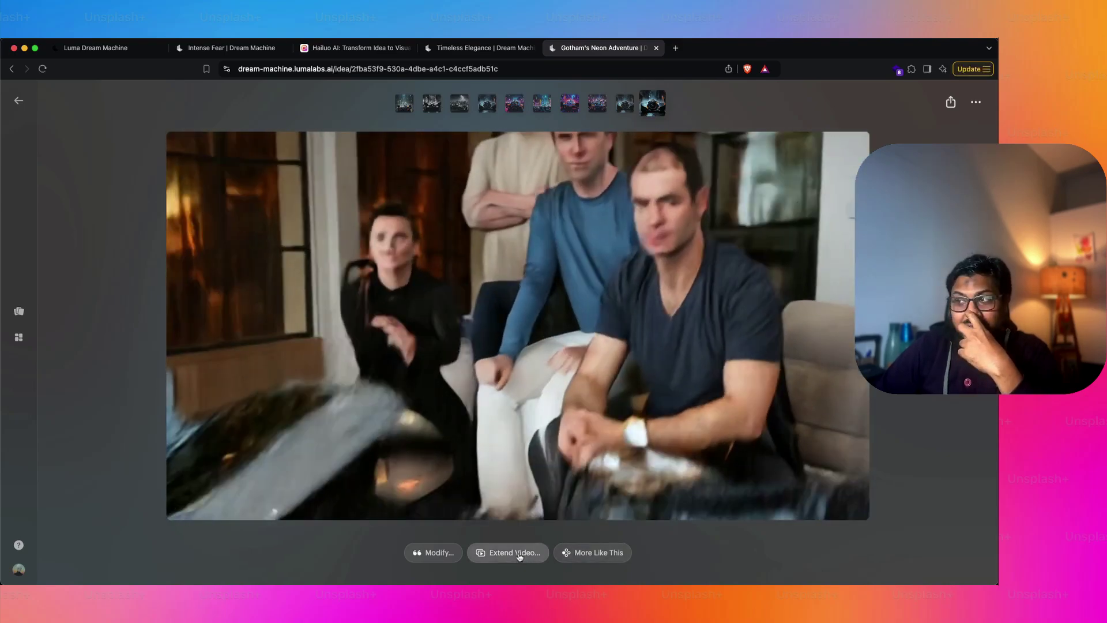
# Start extending the second Batmobile video with 9b836-matrix-cat.png from Downloads as the end frame.
pyautogui.click(515, 552)
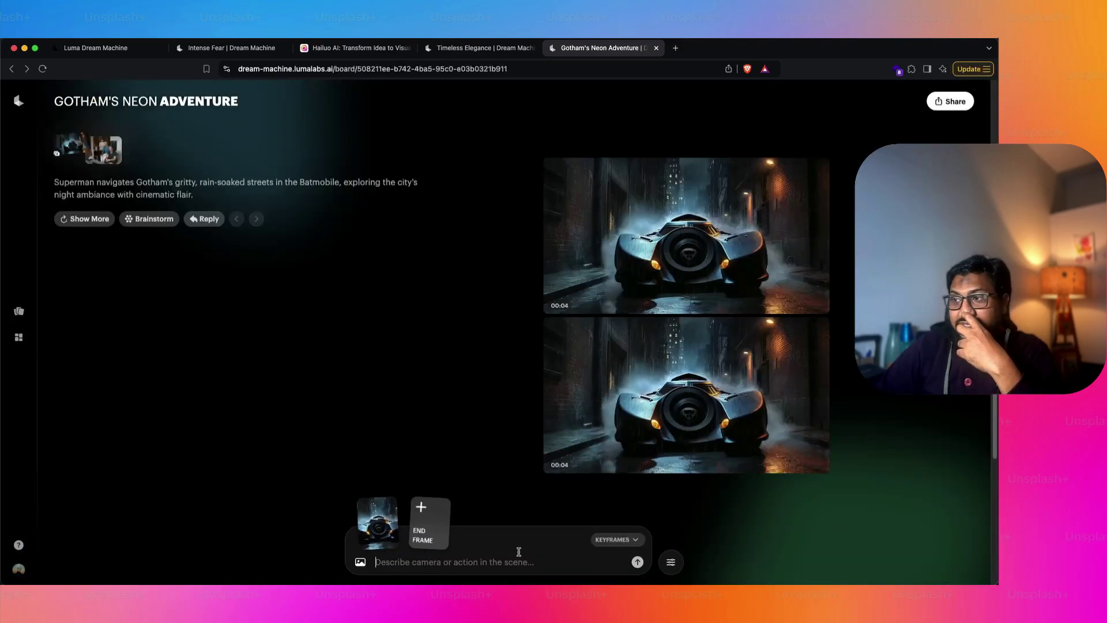
pyautogui.click(433, 537)
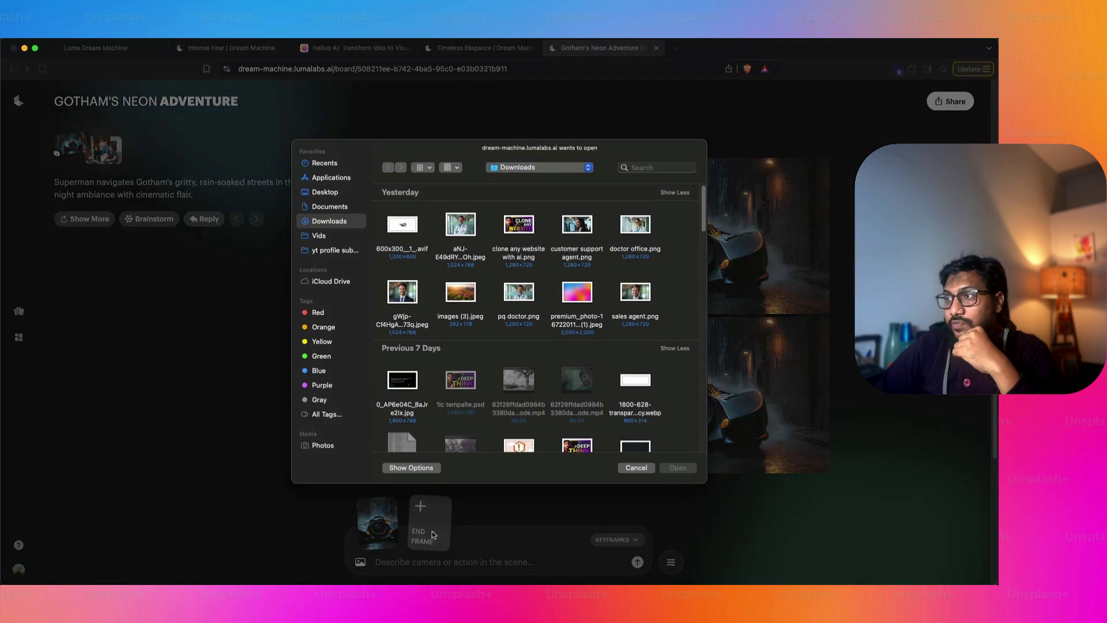
pyautogui.scroll(-5, 550, 369)
pyautogui.scroll(-10, 549, 370)
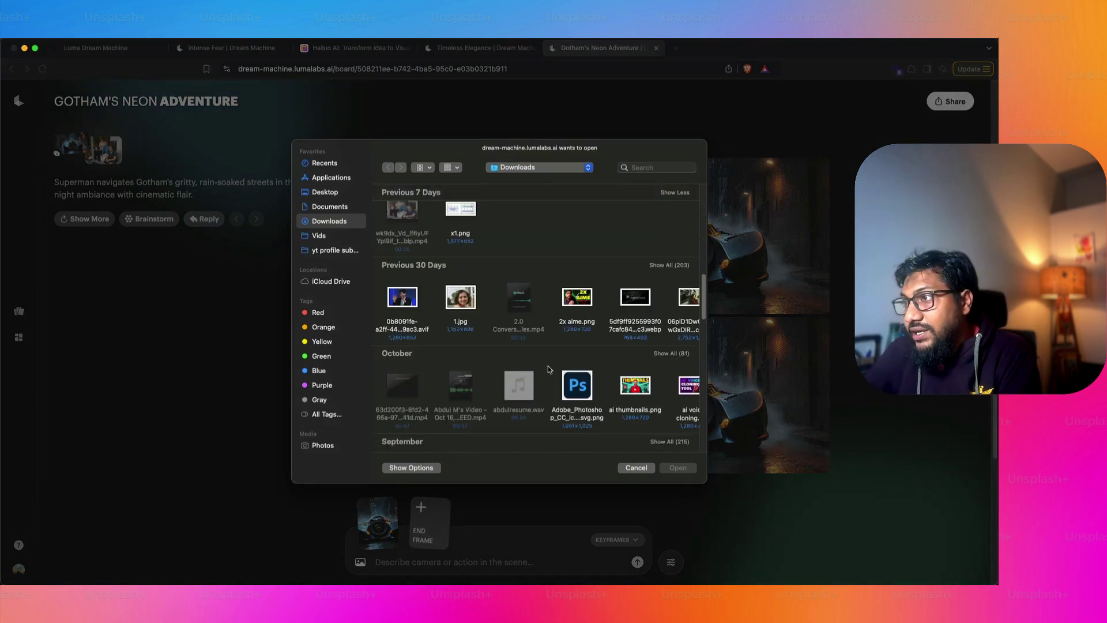
pyautogui.scroll(-3, 549, 369)
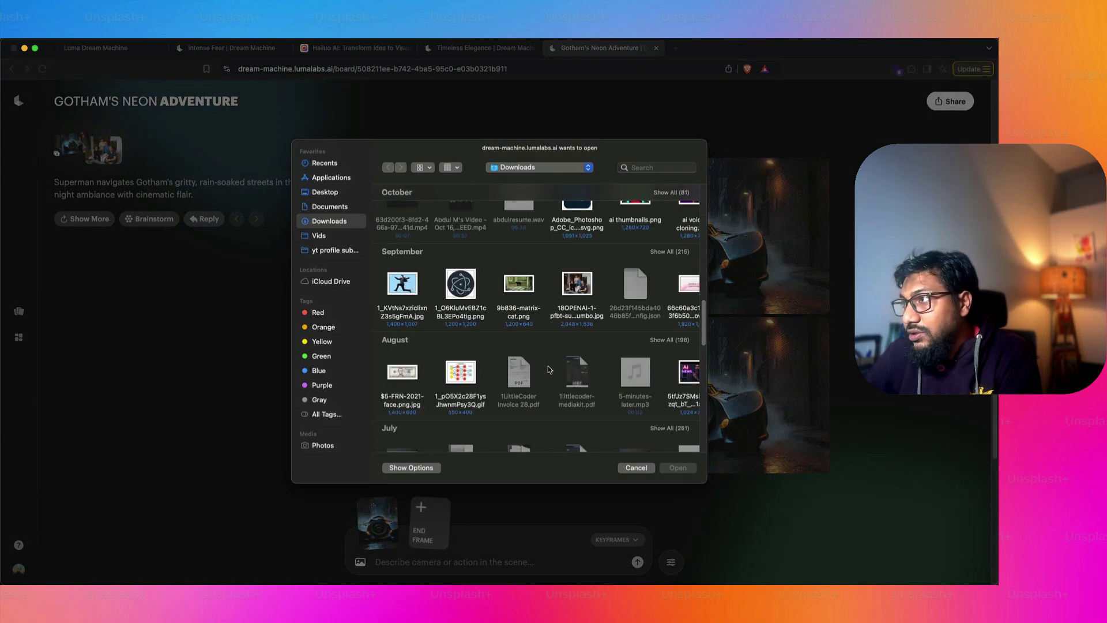
pyautogui.scroll(-1, 549, 370)
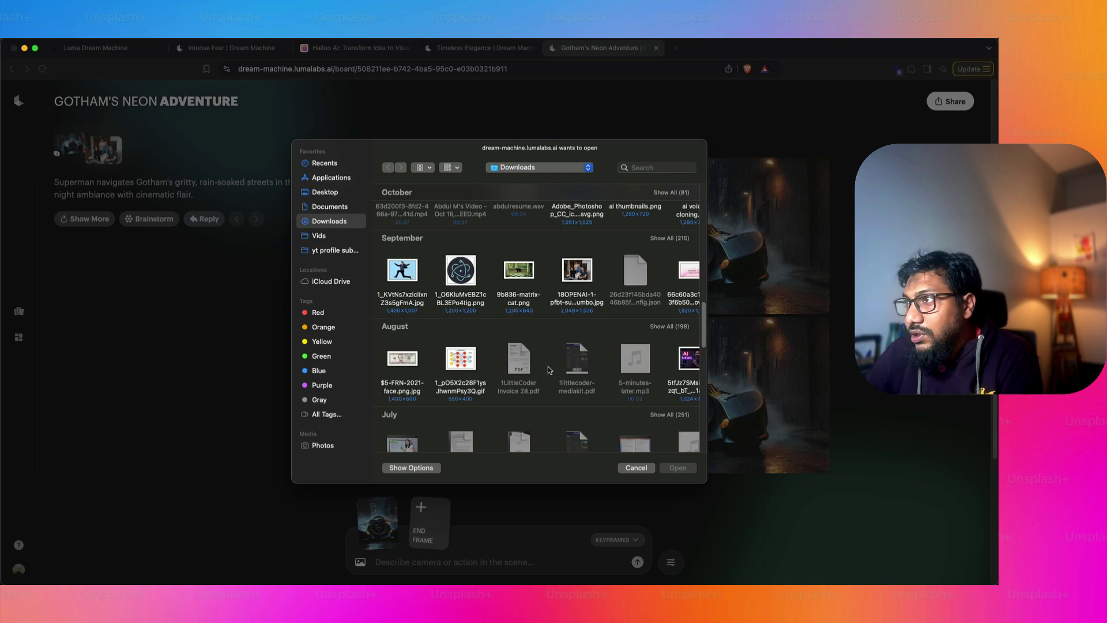
pyautogui.scroll(-2, 548, 369)
pyautogui.doubleClick(519, 254)
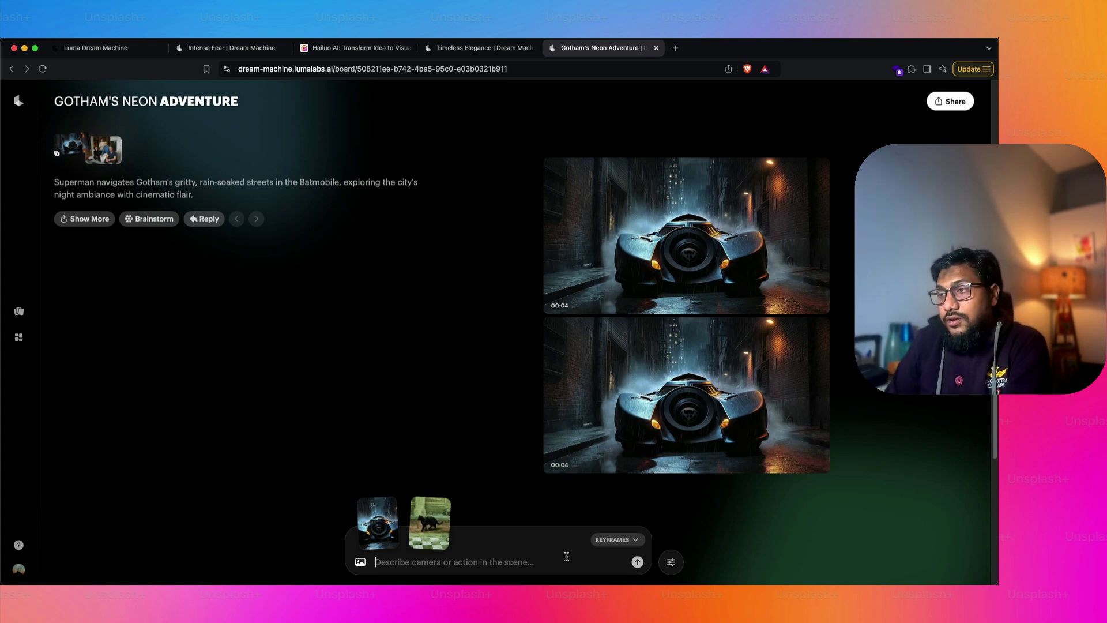
# Describe the extension as "a drone shoot of faster zoom camera pull out", using the Pull Out camera motion, and submit it.
pyautogui.write('a drone shoot of faste')
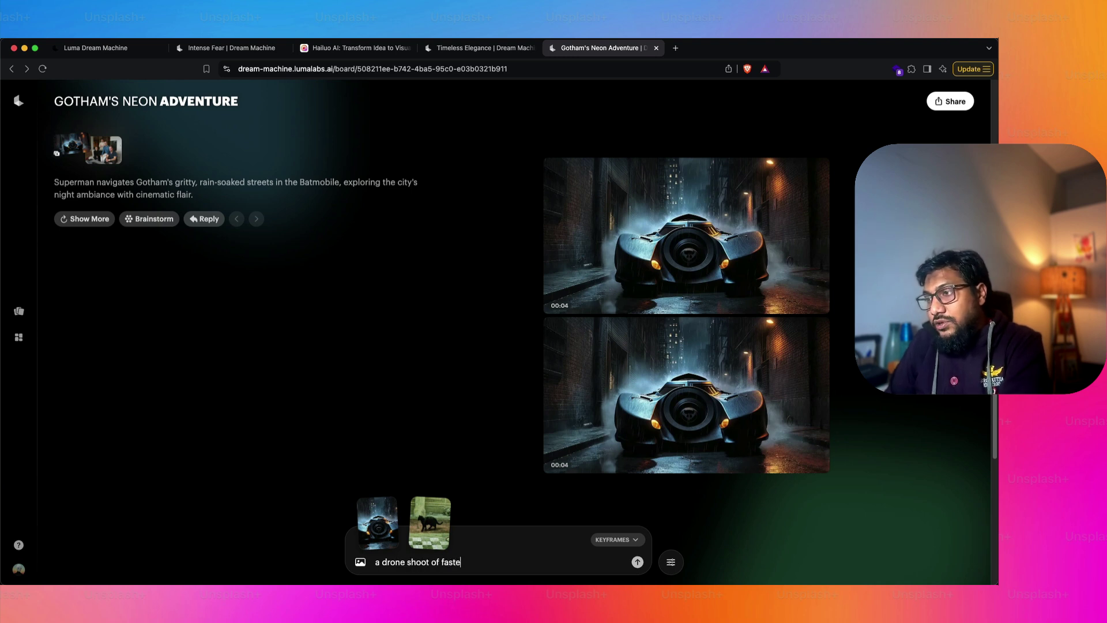
pyautogui.write(' cam')
pyautogui.press('Return')
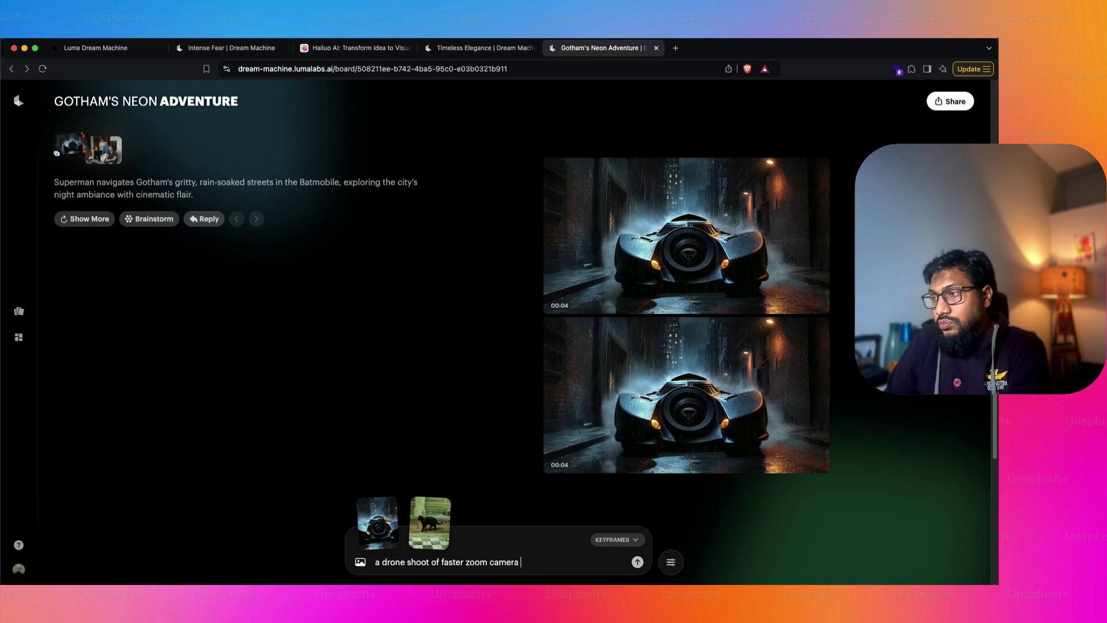
pyautogui.write('out')
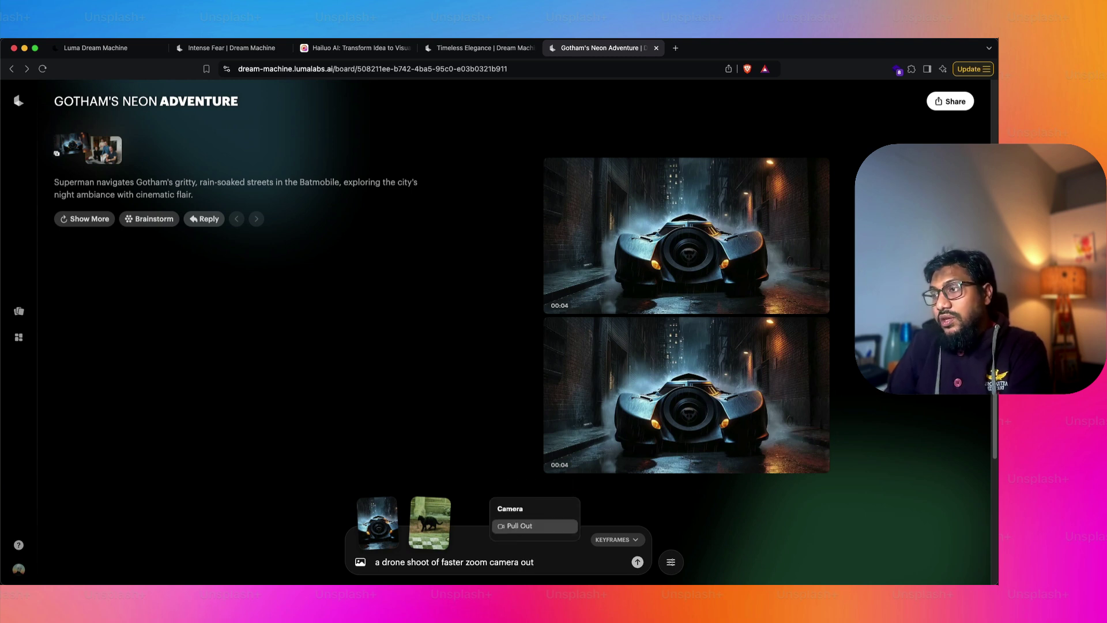
pyautogui.press('Return')
pyautogui.press('Return')
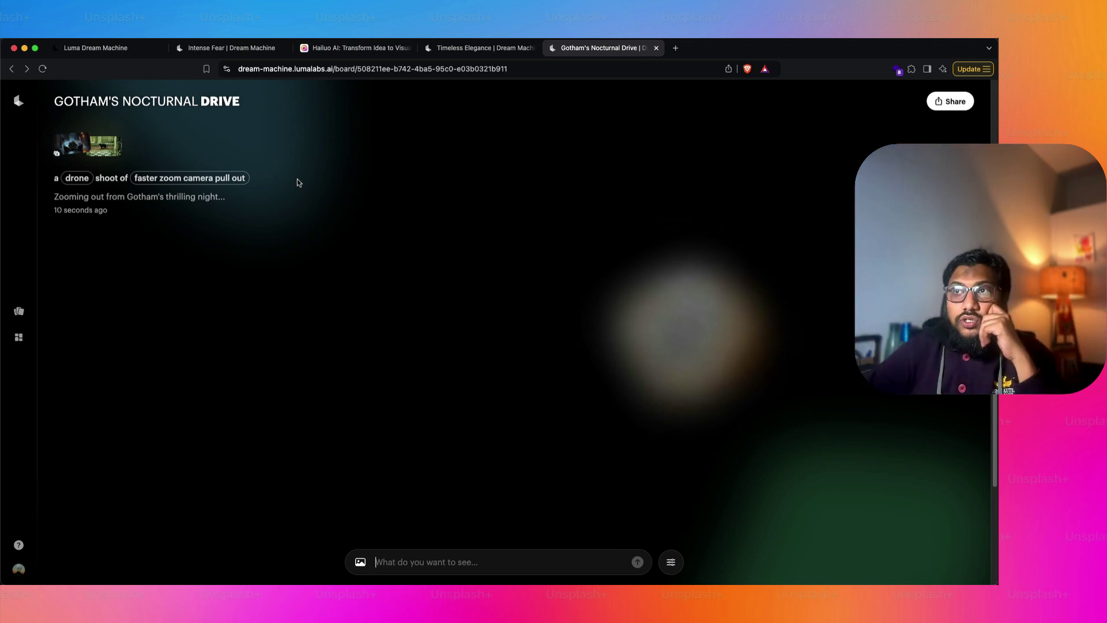
# Review the alternative terms for "faster zoom camera pull out" and "drone" in the submitted prompt.
pyautogui.click(214, 180)
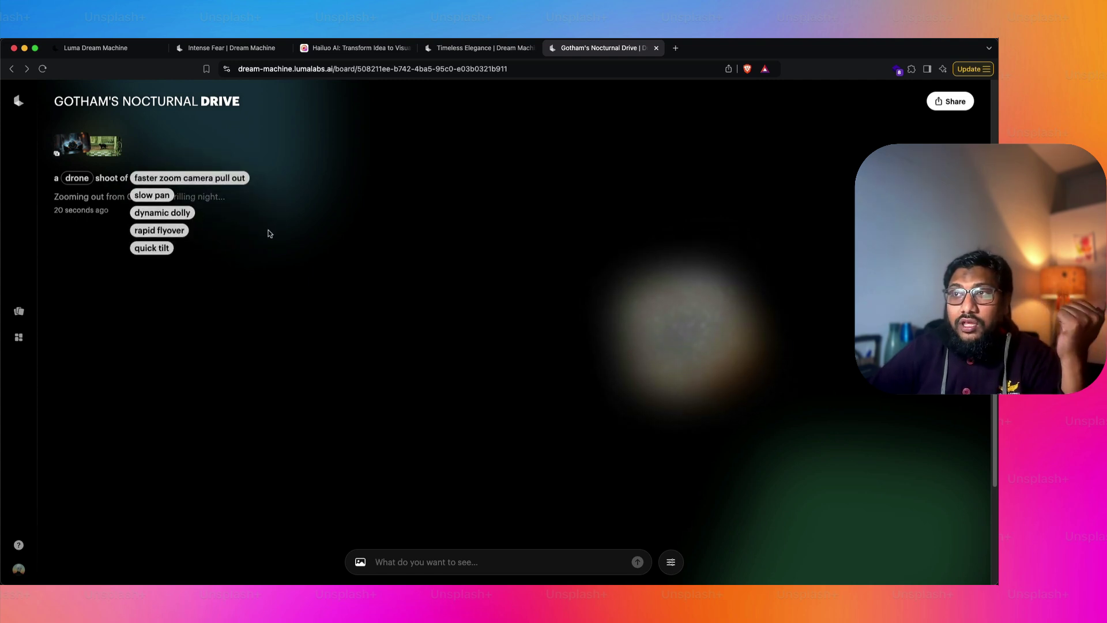
pyautogui.click(194, 286)
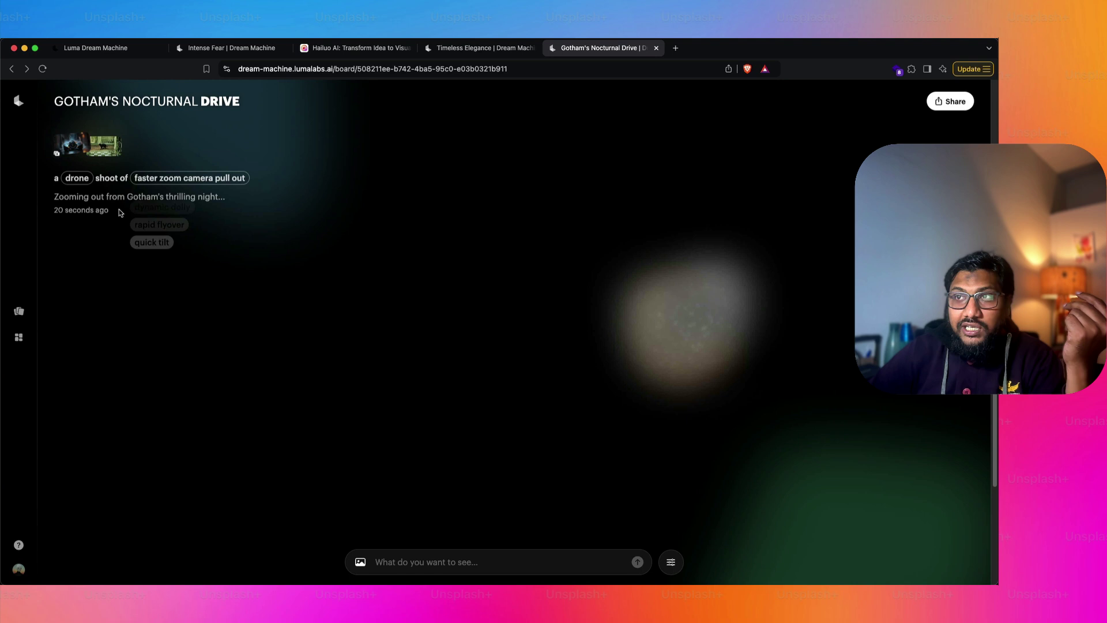
pyautogui.click(77, 177)
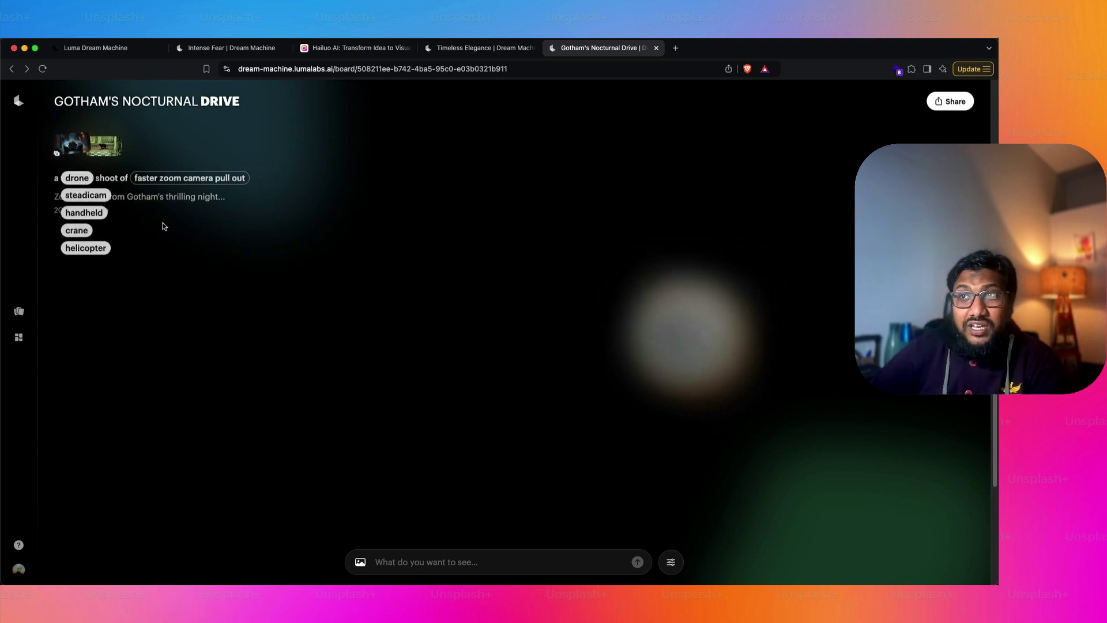
pyautogui.click(166, 201)
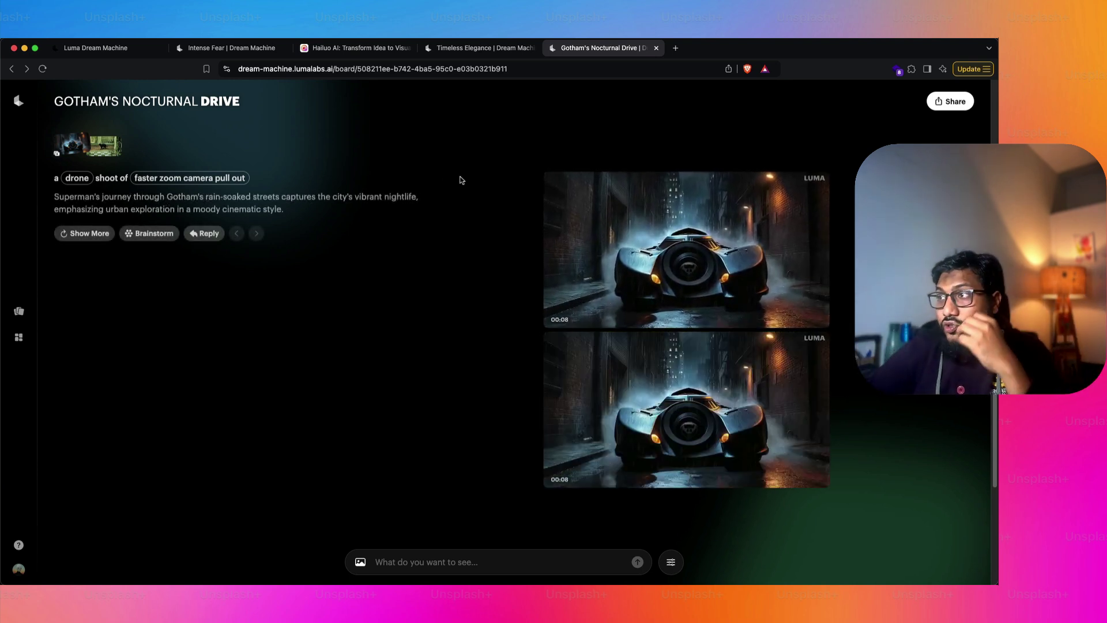
# Open the first extended Batmobile video and play it.
pyautogui.click(655, 247)
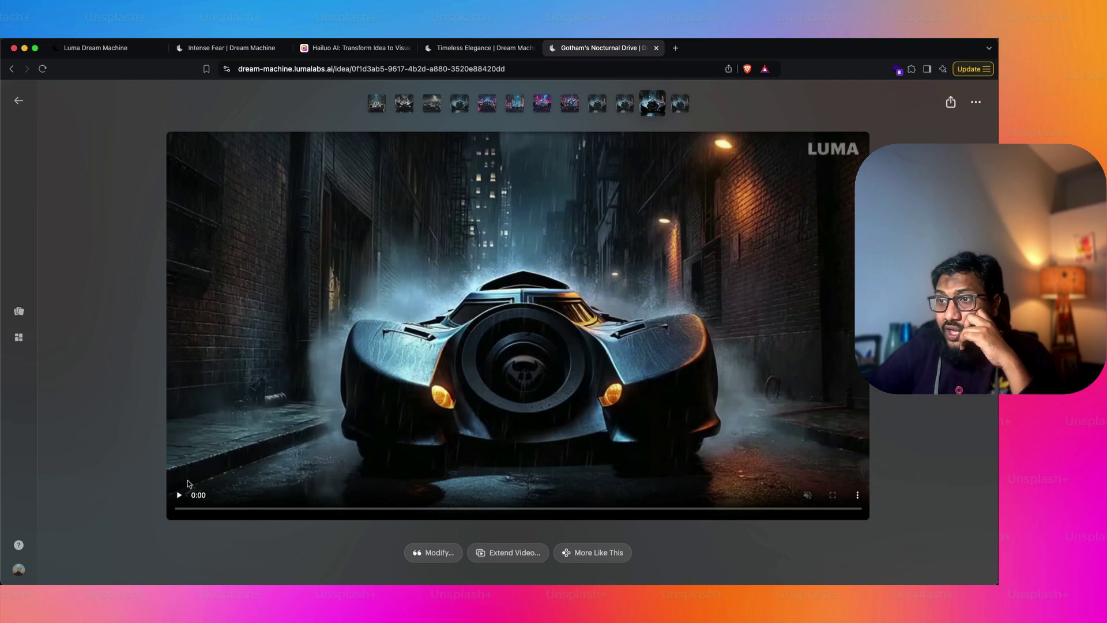
pyautogui.click(179, 497)
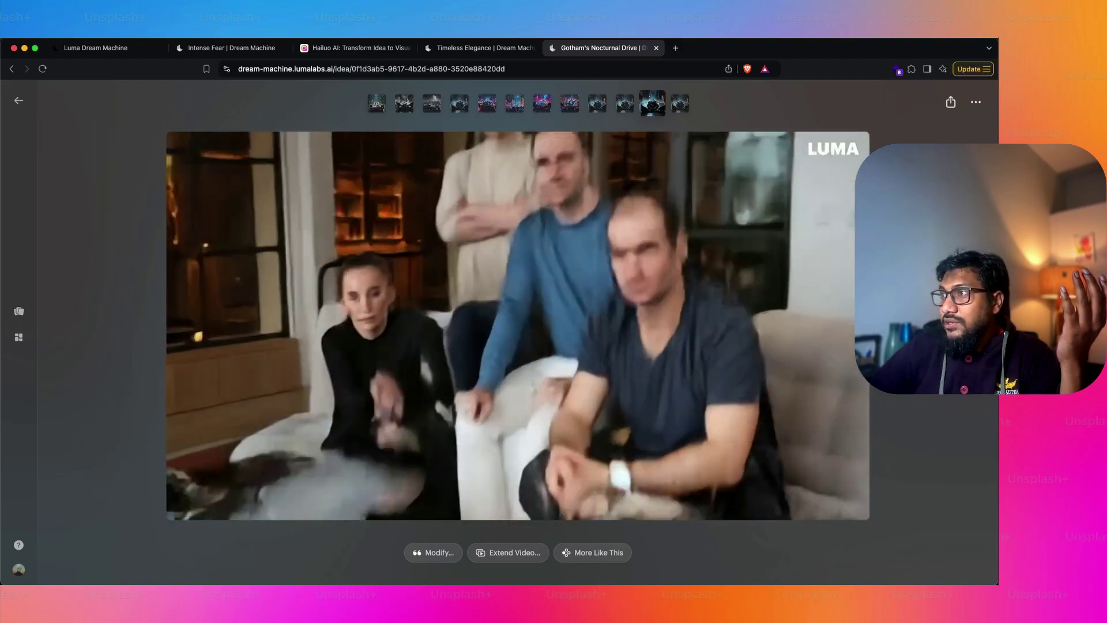
# Open the second extended Batmobile video, play it, and return to the board.
pyautogui.press('Escape')
pyautogui.click(738, 381)
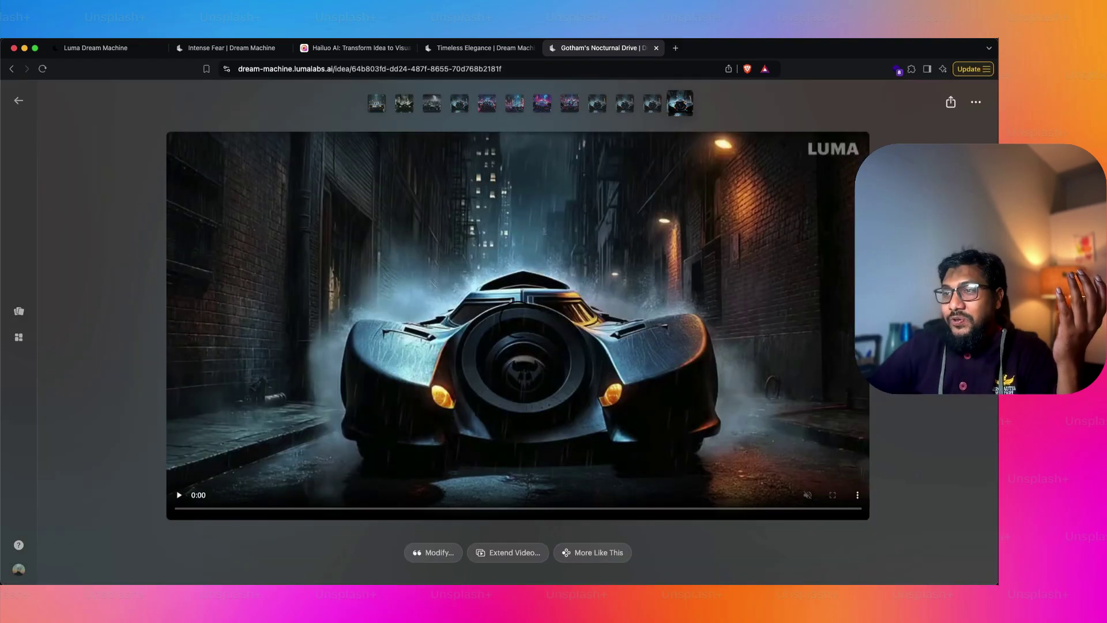
pyautogui.click(179, 494)
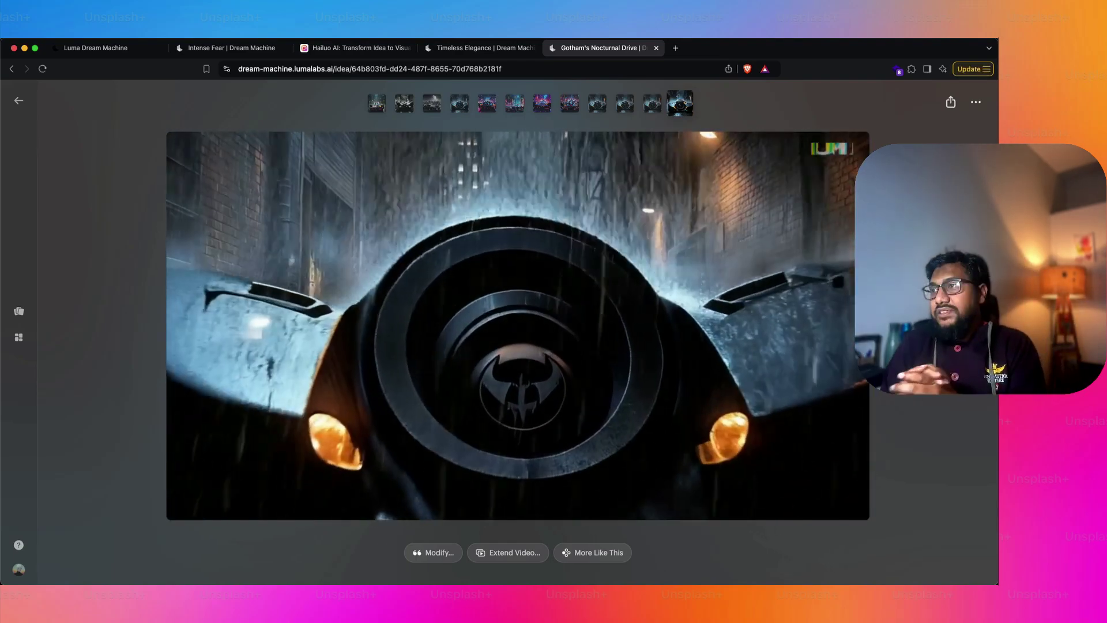
pyautogui.press('Escape')
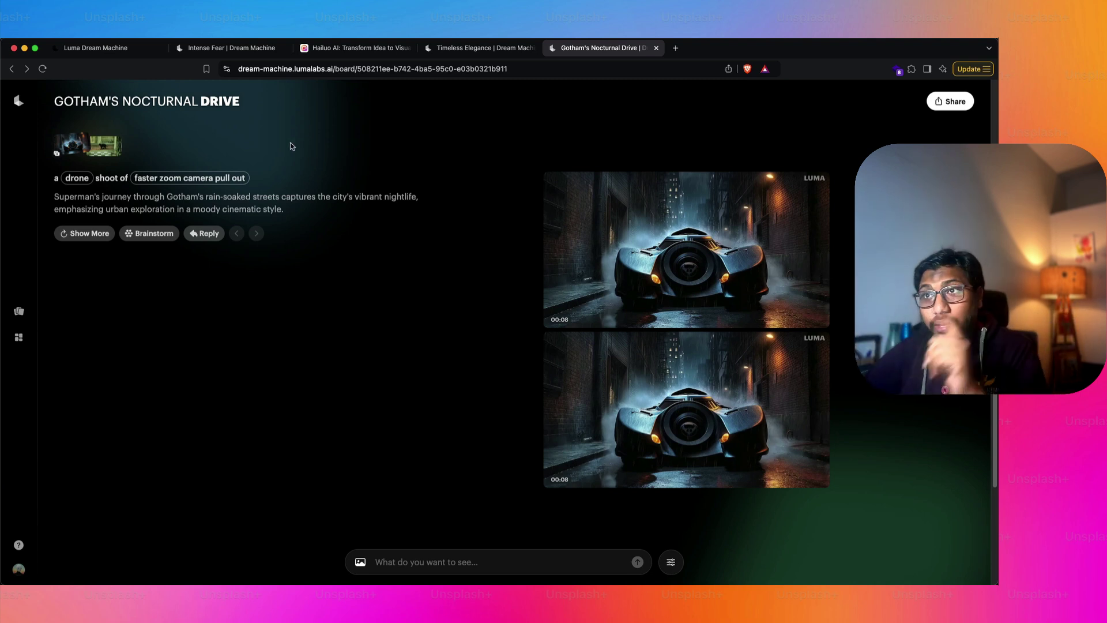
# Leave the Gotham's Nocturnal Drive board and create a new board.
pyautogui.click(19, 102)
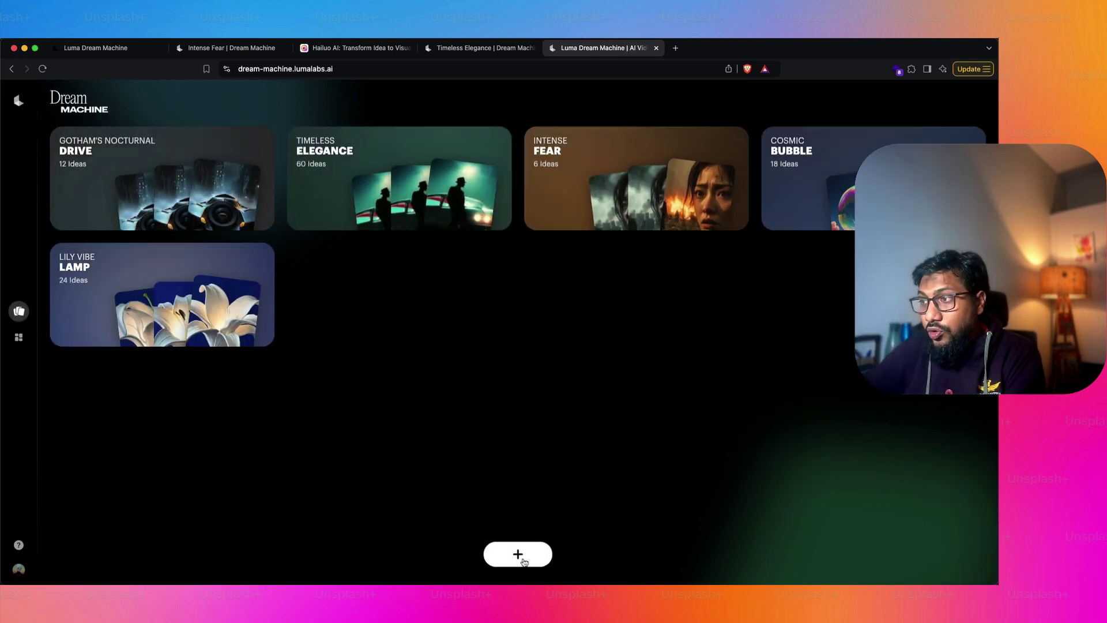
pyautogui.click(519, 554)
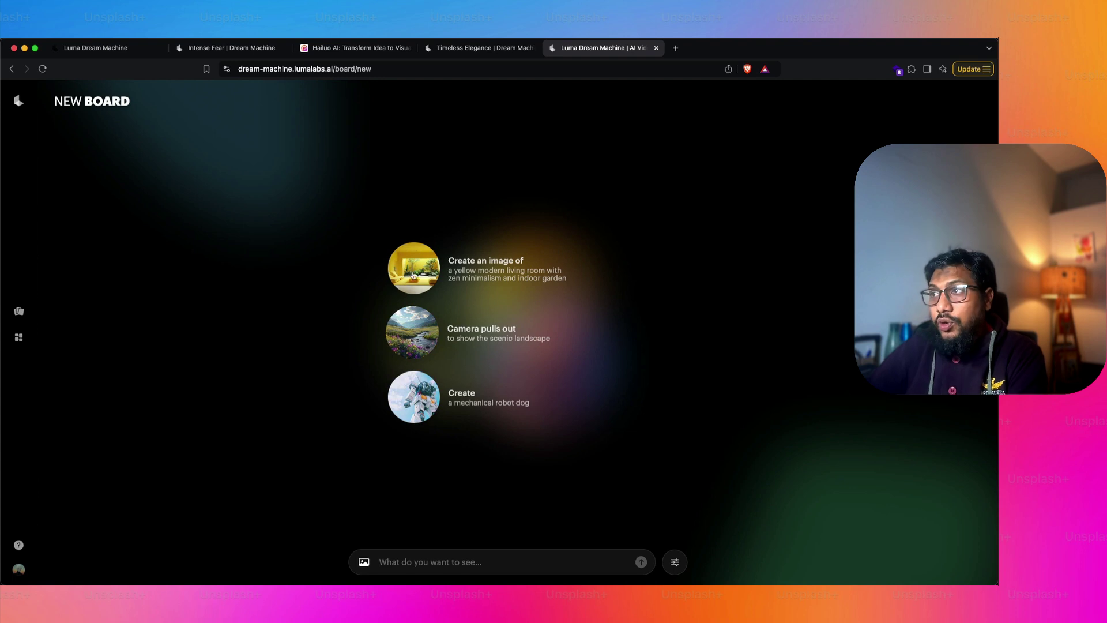
pyautogui.click(492, 264)
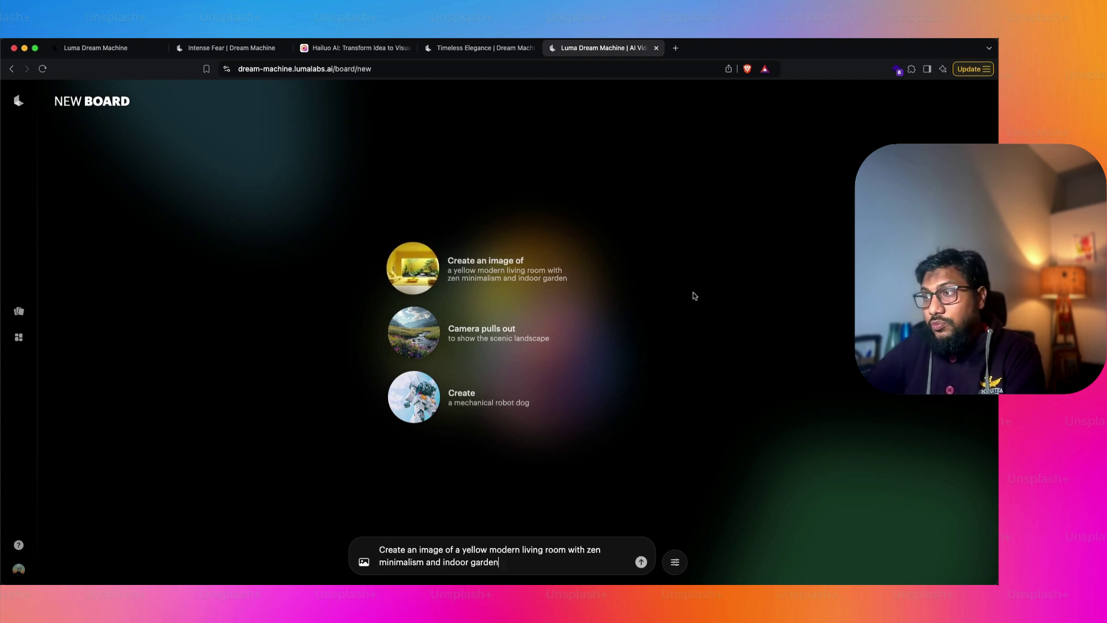
pyautogui.tripleClick(534, 558)
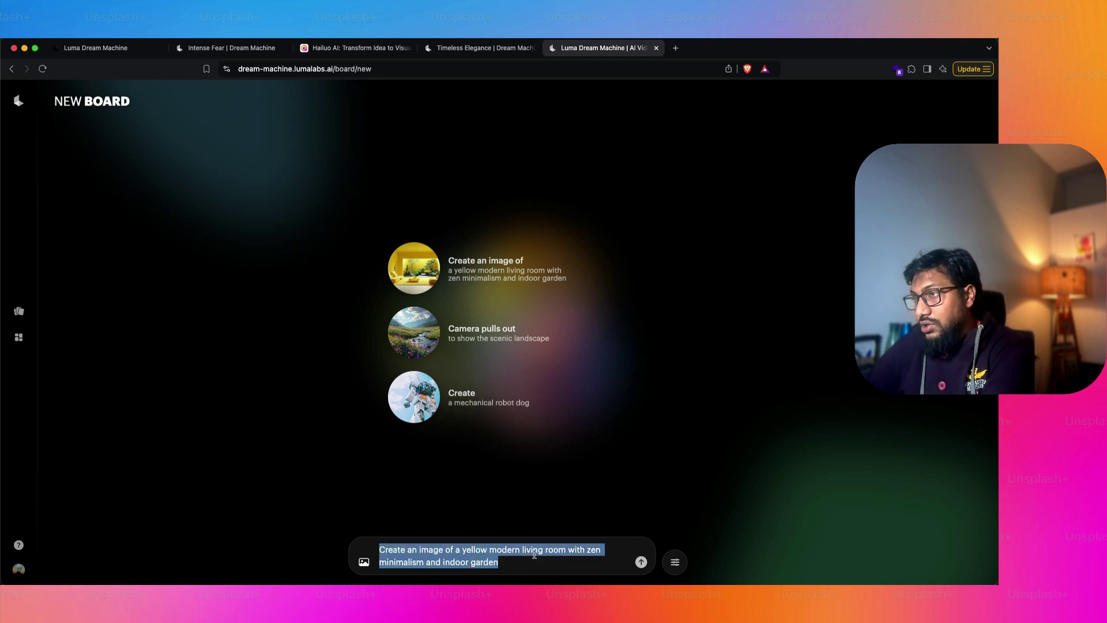
pyautogui.press('BackSpace')
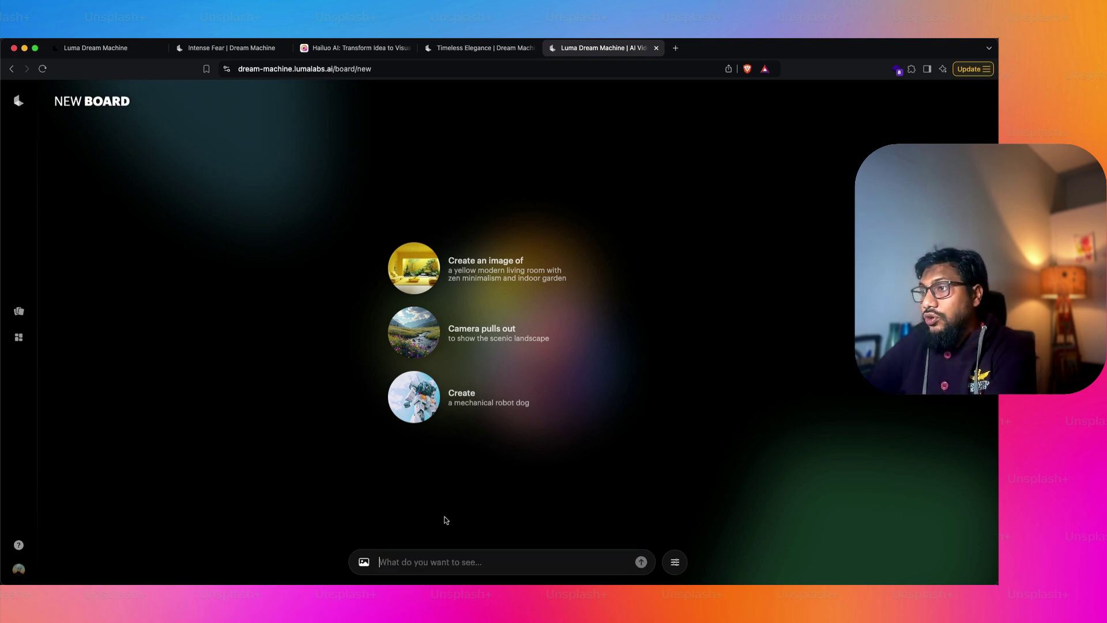
# Attach 1.jpg from Downloads to the prompt and set its use to Reference.
pyautogui.click(364, 562)
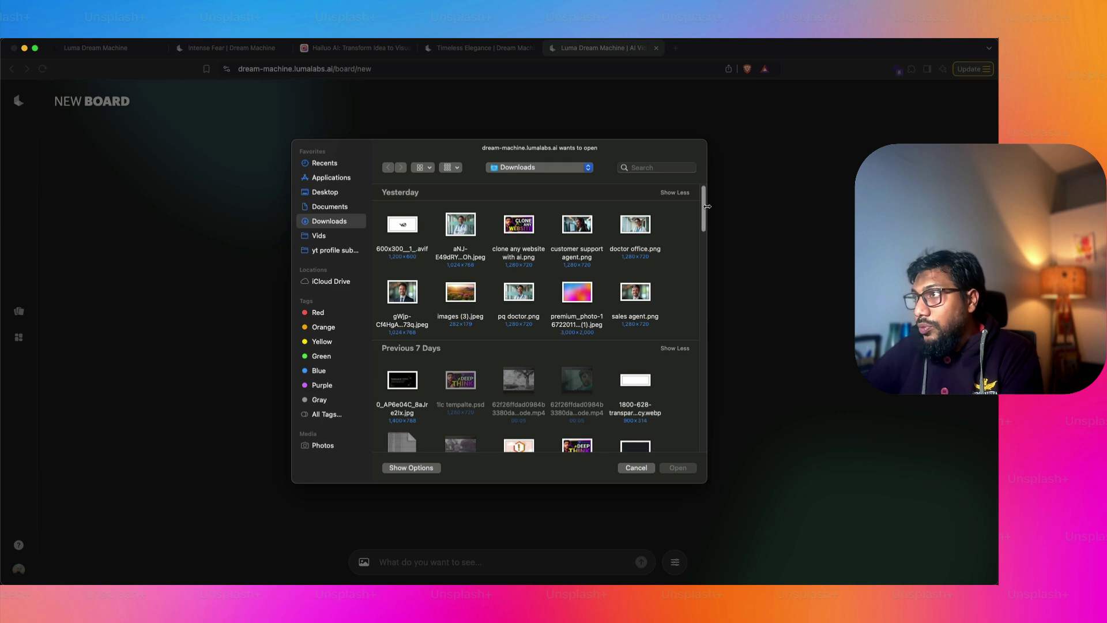
pyautogui.moveTo(707, 215); pyautogui.dragTo(720, 287)
pyautogui.scroll(-3, 718, 282)
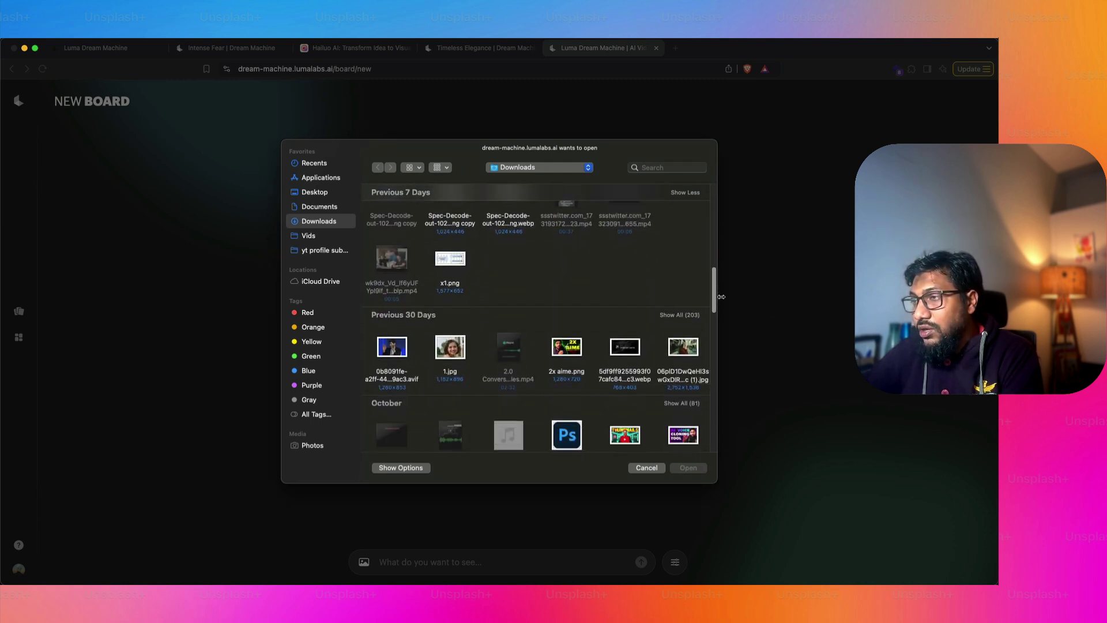
pyautogui.doubleClick(449, 348)
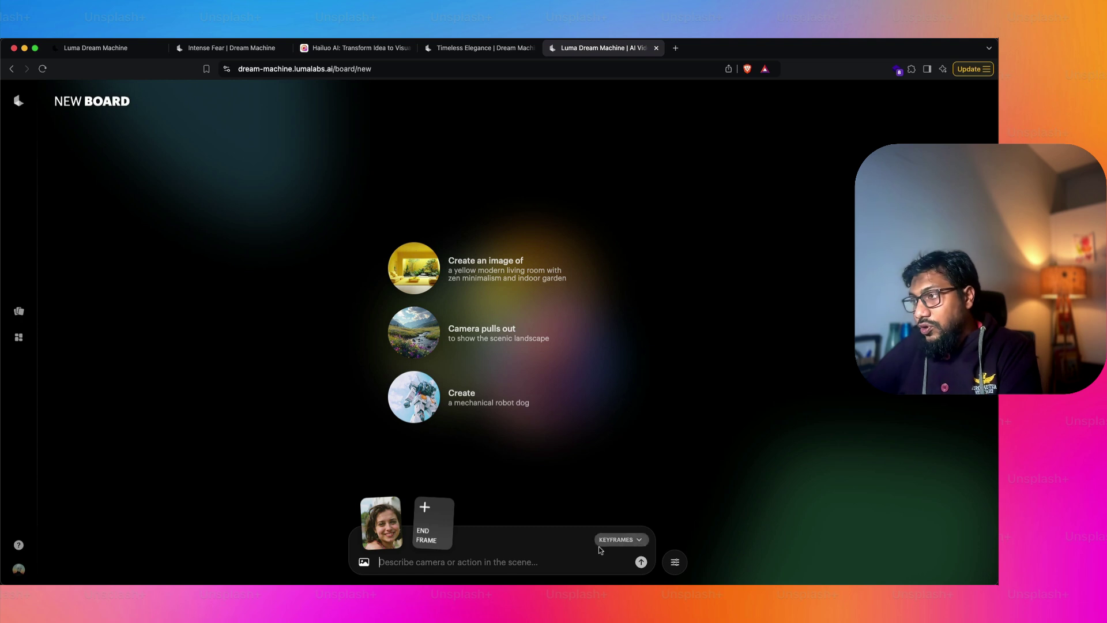
pyautogui.click(618, 539)
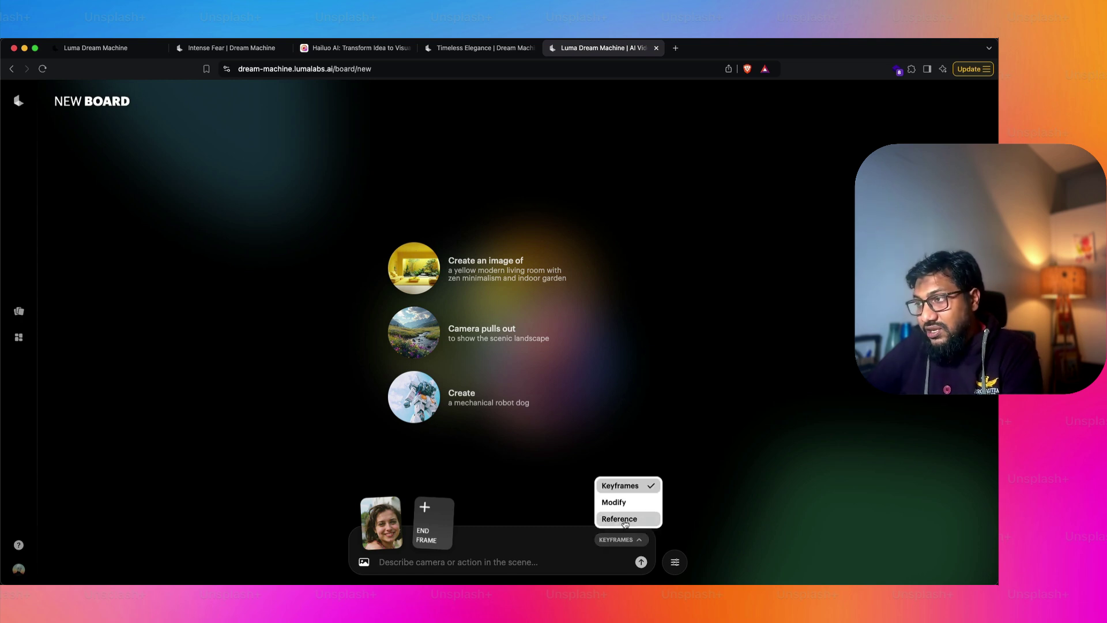
pyautogui.click(621, 519)
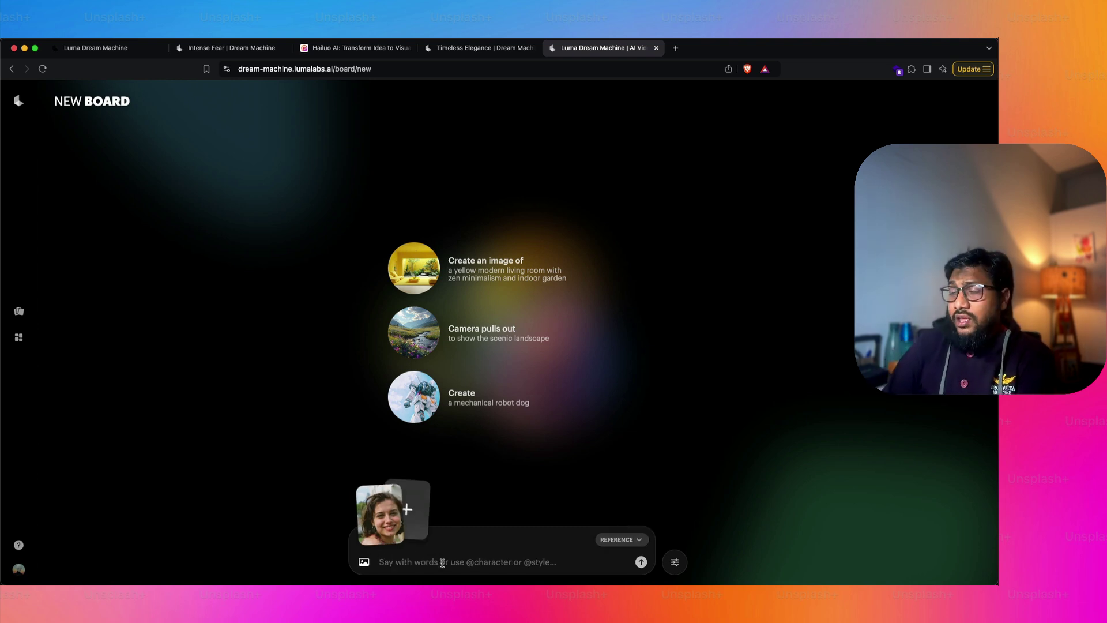
# Write the prompt "make a video of her dancing in the snow while there cherry blossoms in the background".
pyautogui.write('can you make')
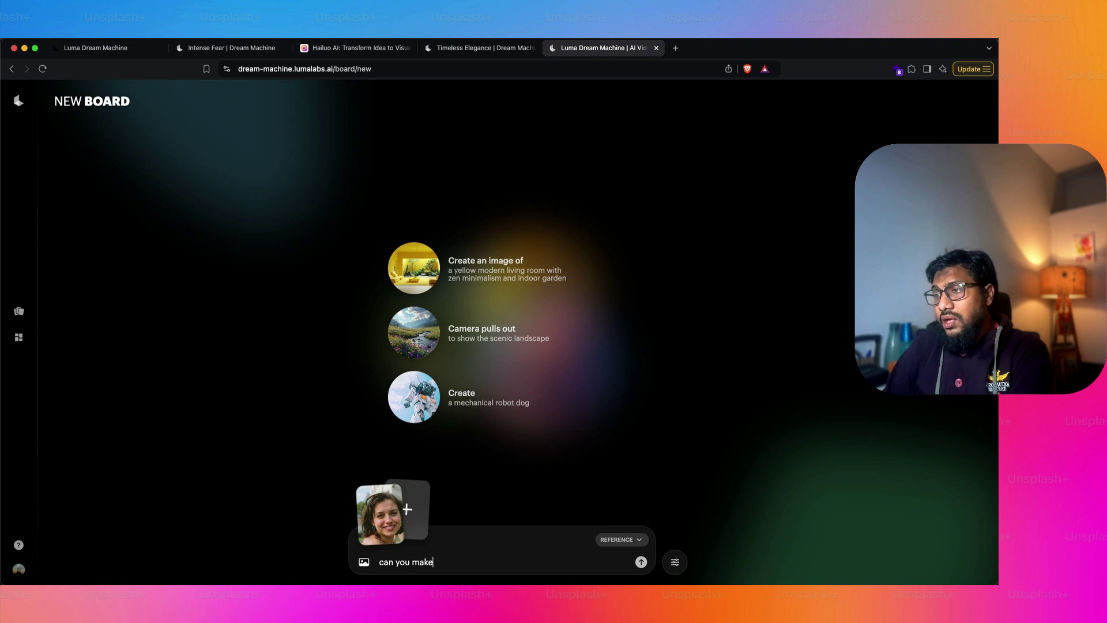
pyautogui.press('super+a')
pyautogui.write('m')
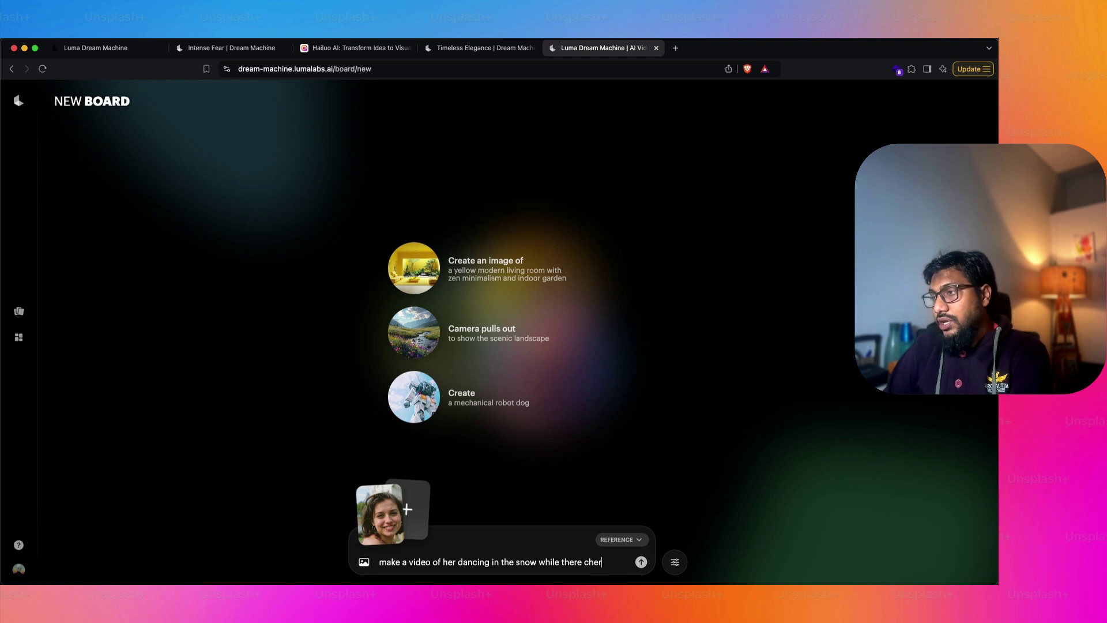
pyautogui.write('blossoms in the backgrond')
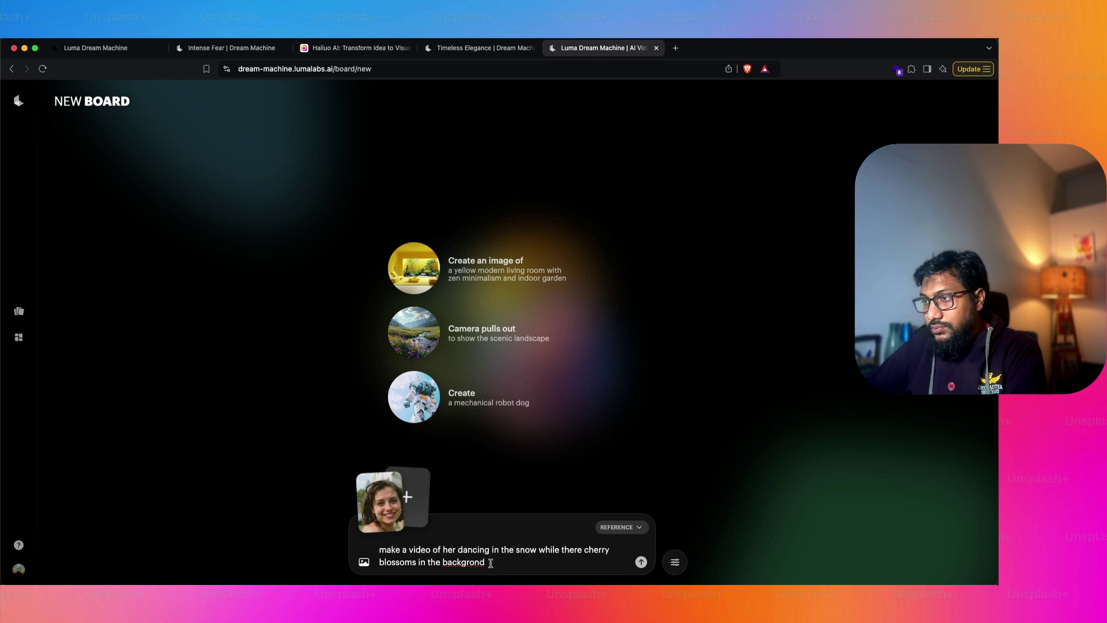
pyautogui.rightClick(490, 562)
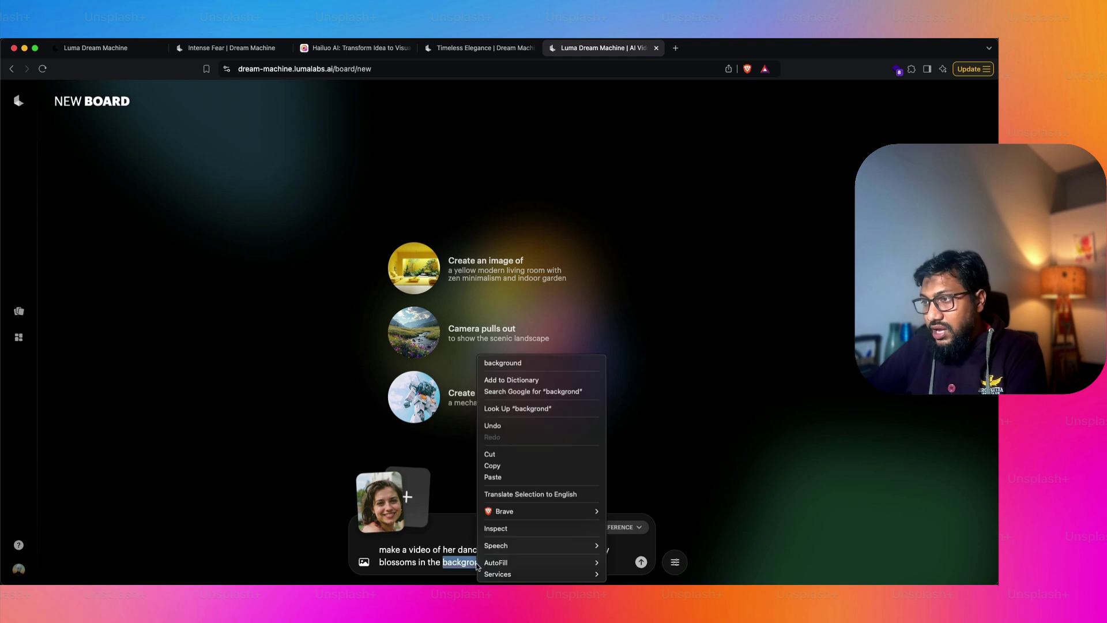
pyautogui.click(508, 369)
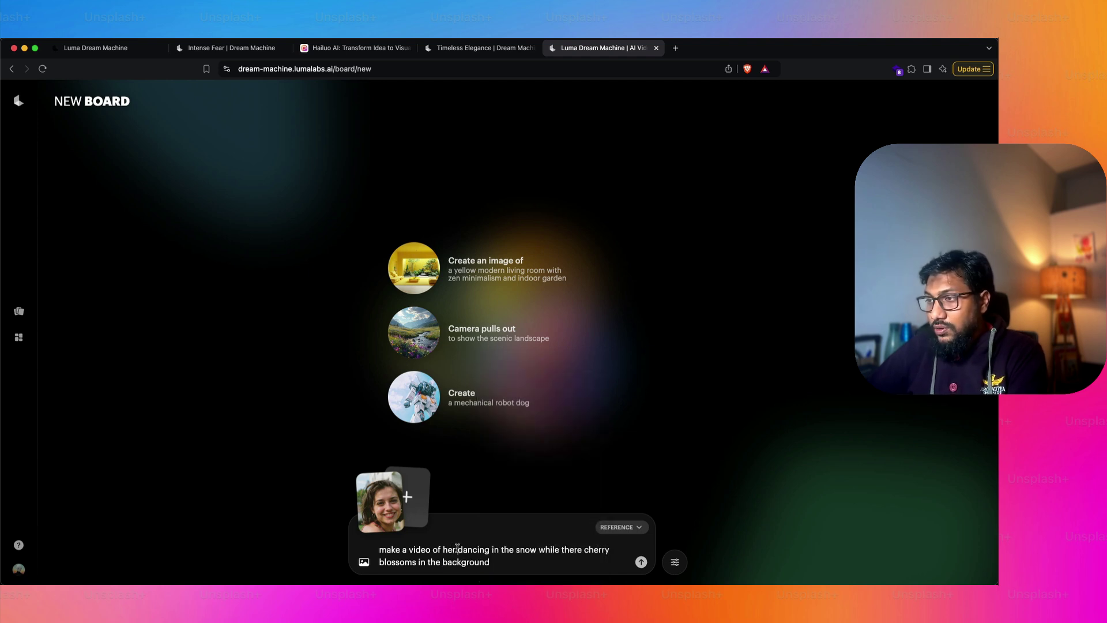
pyautogui.click(457, 548)
pyautogui.write('@c')
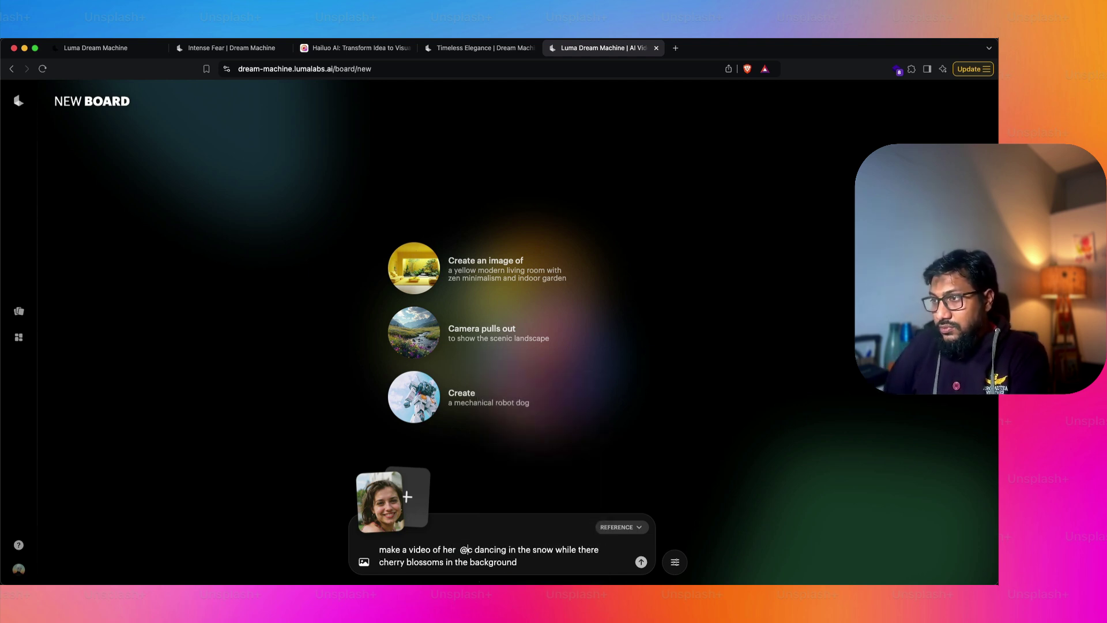
pyautogui.press('BackSpace')
pyautogui.write('@')
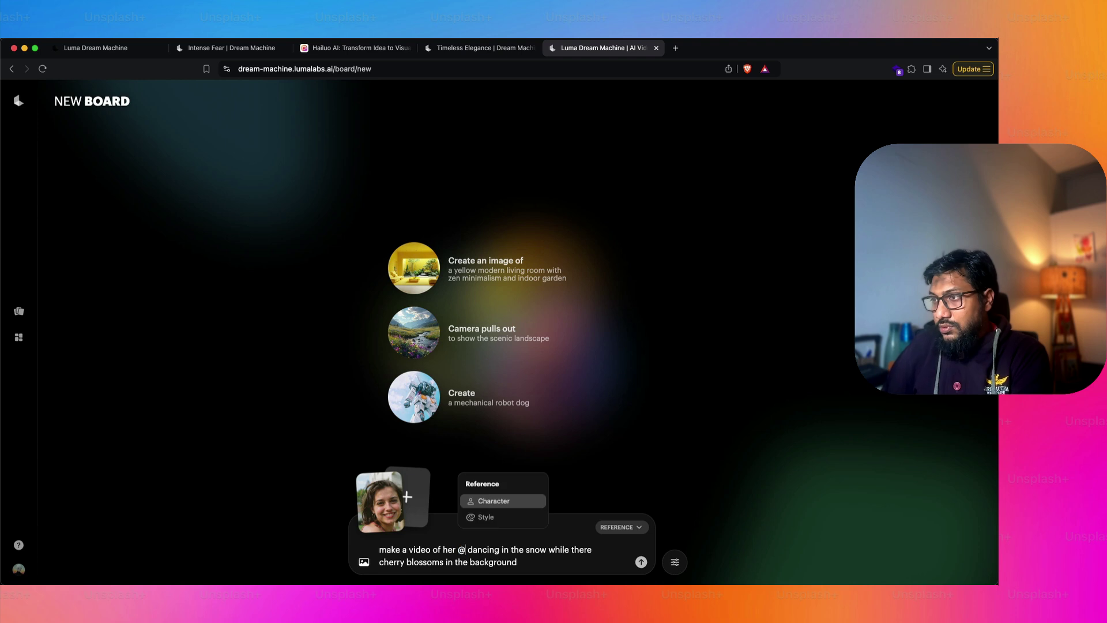
pyautogui.press('Return')
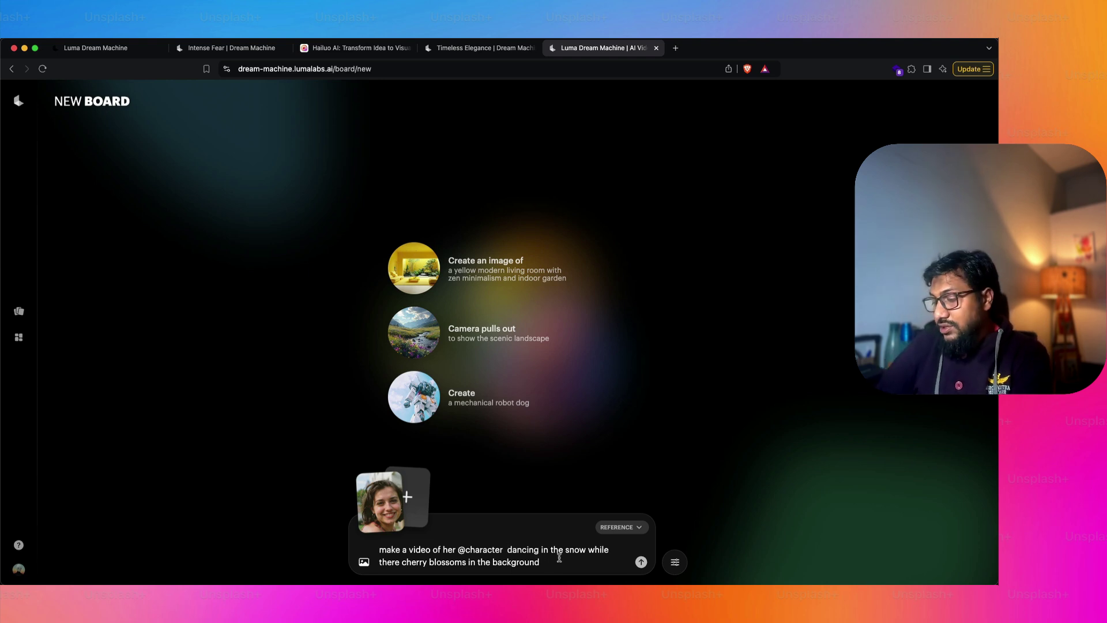
pyautogui.press('BackSpace')
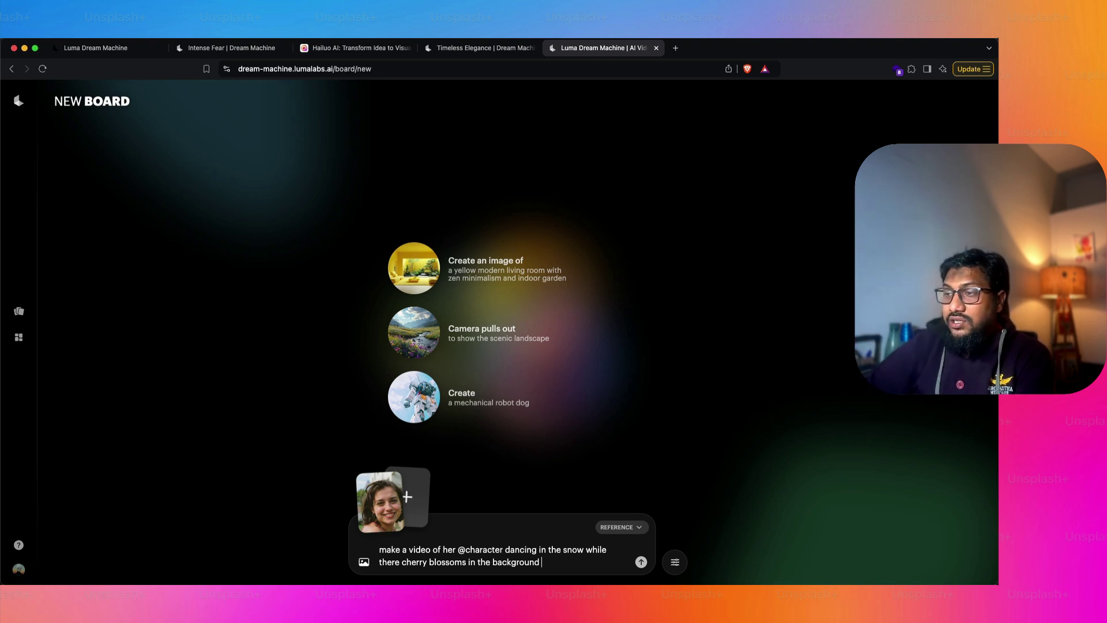
# Add "are" before "cherry blossoms", append "withe camera zooming out" to the prompt, and submit it.
pyautogui.click(403, 562)
pyautogui.write('are')
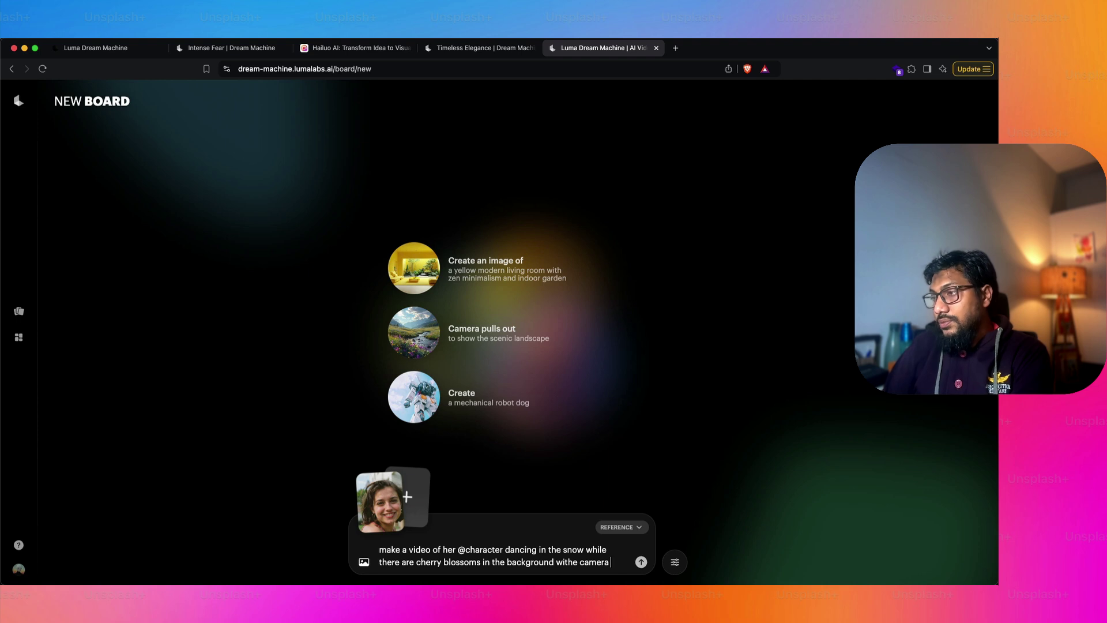
pyautogui.write('zoo')
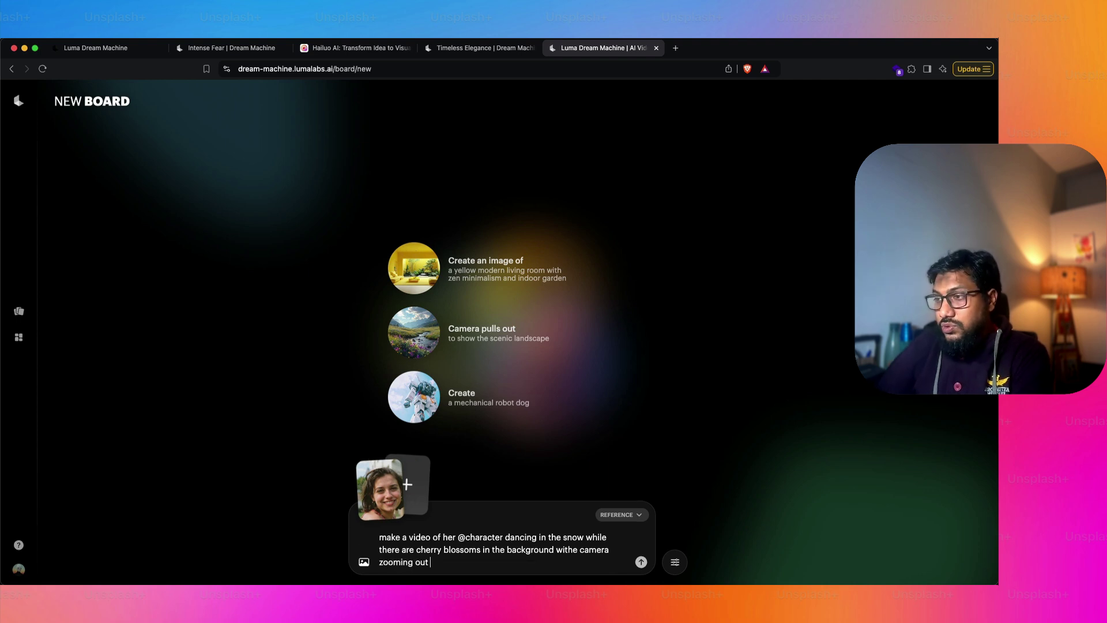
pyautogui.write('ming out')
pyautogui.click(640, 563)
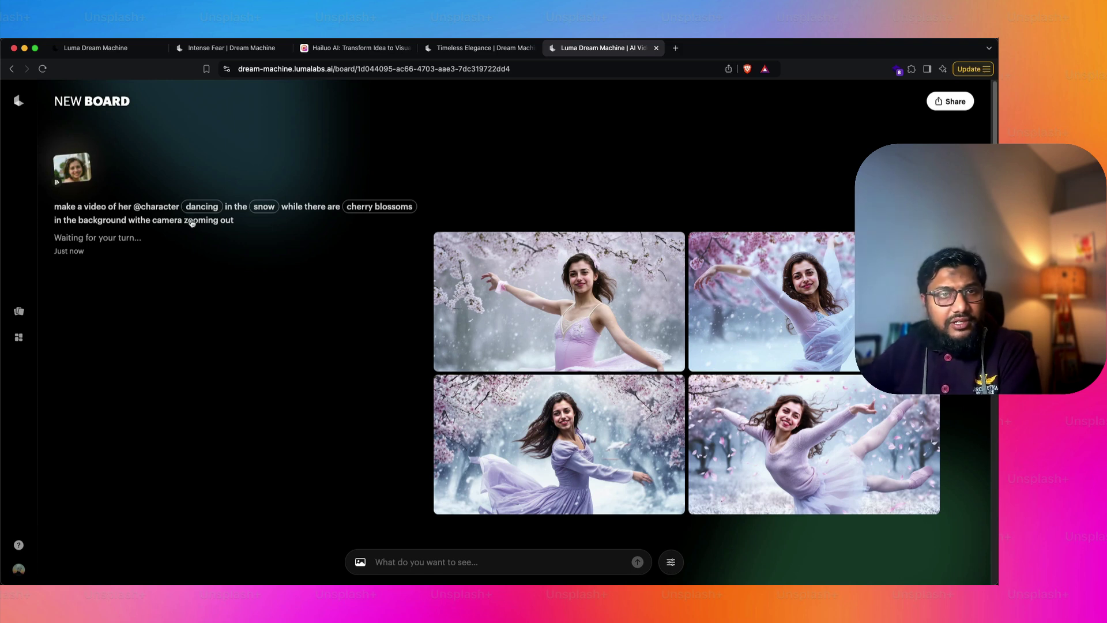
# Preview the original 1.jpg from Downloads beside the generated images, then close the file selection without attaching anything.
pyautogui.click(360, 563)
pyautogui.scroll(-10, 517, 359)
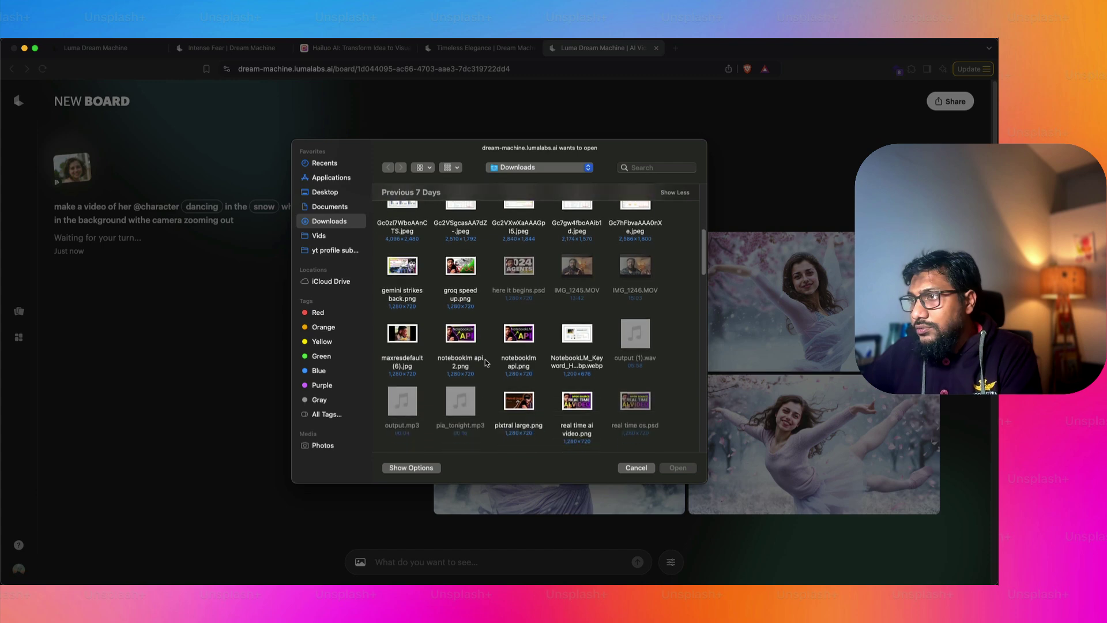
pyautogui.rightClick(473, 361)
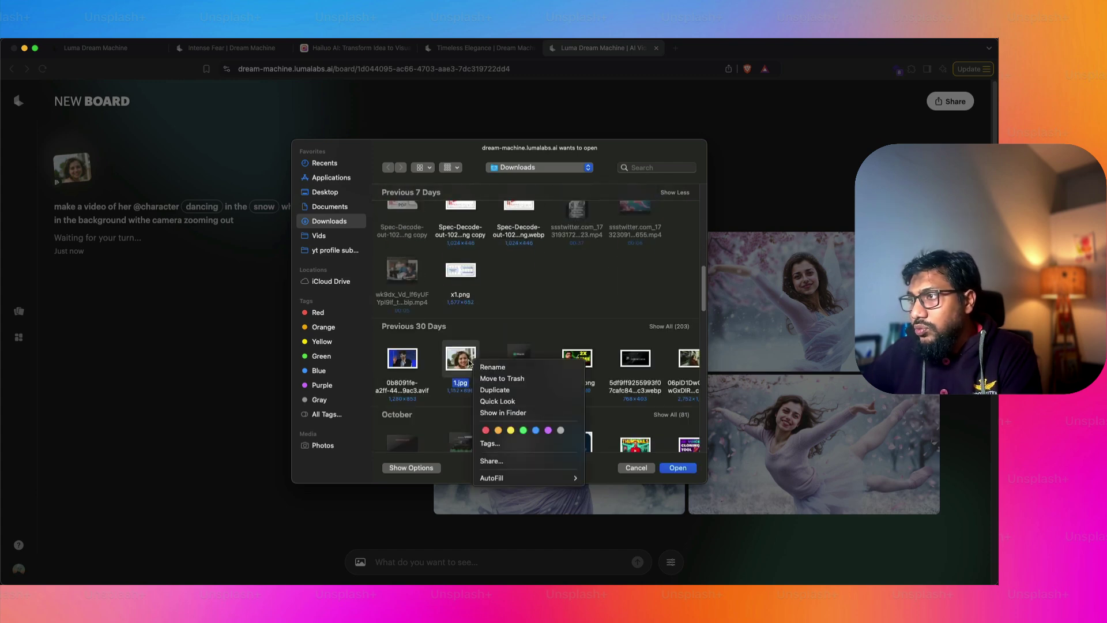
pyautogui.click(510, 402)
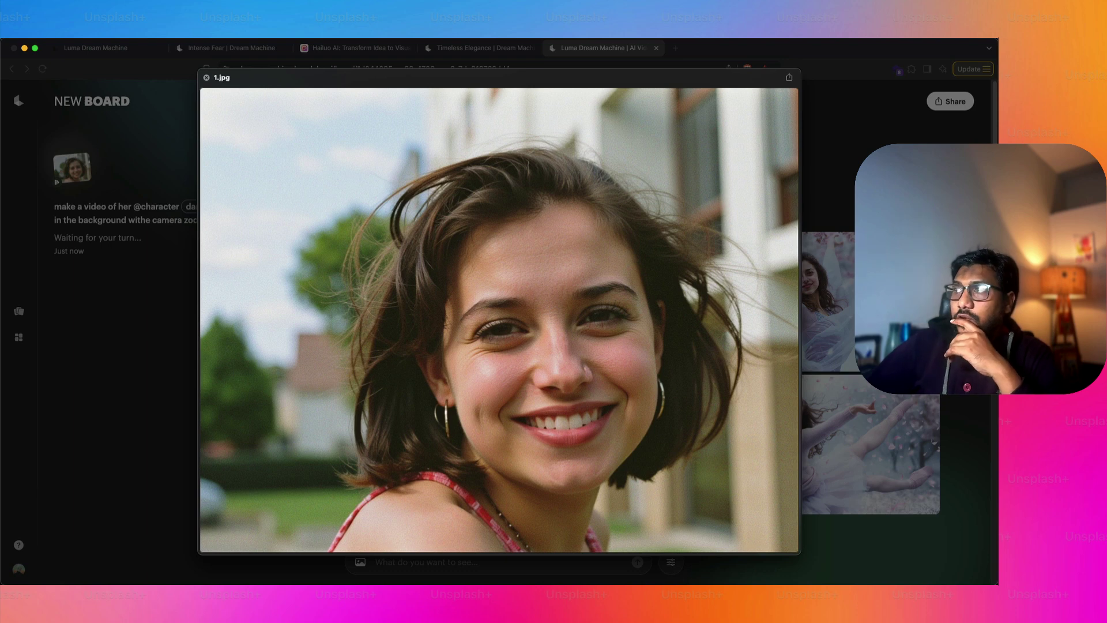
pyautogui.moveTo(579, 70); pyautogui.dragTo(441, 302)
pyautogui.click(595, 152)
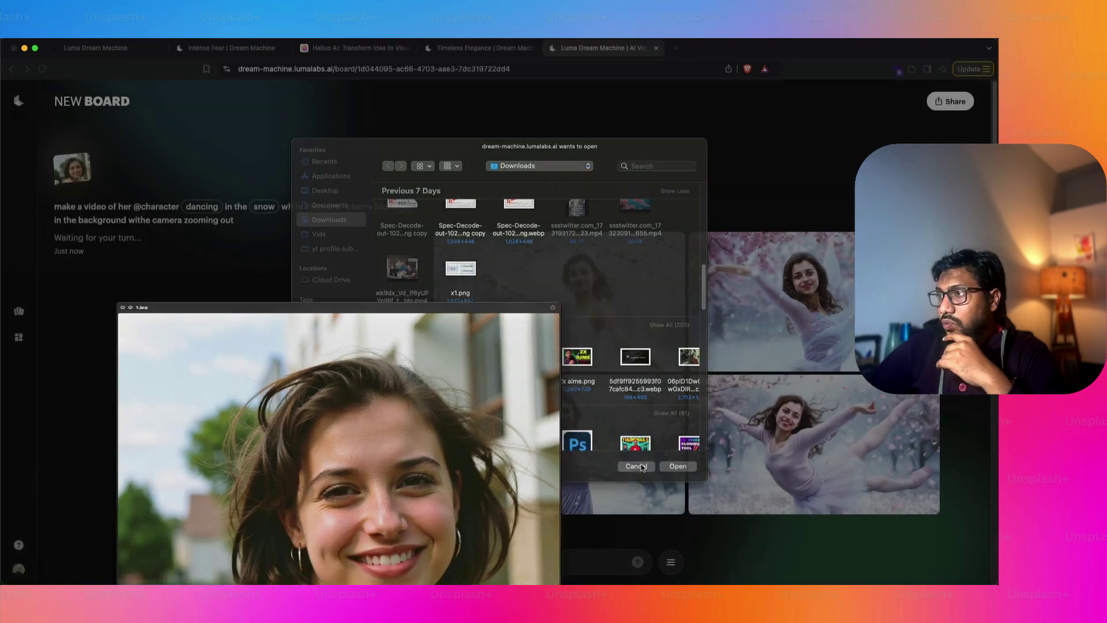
pyautogui.click(641, 465)
# View each of the four generated dancing images at full size and reopen the first one.
pyautogui.click(543, 257)
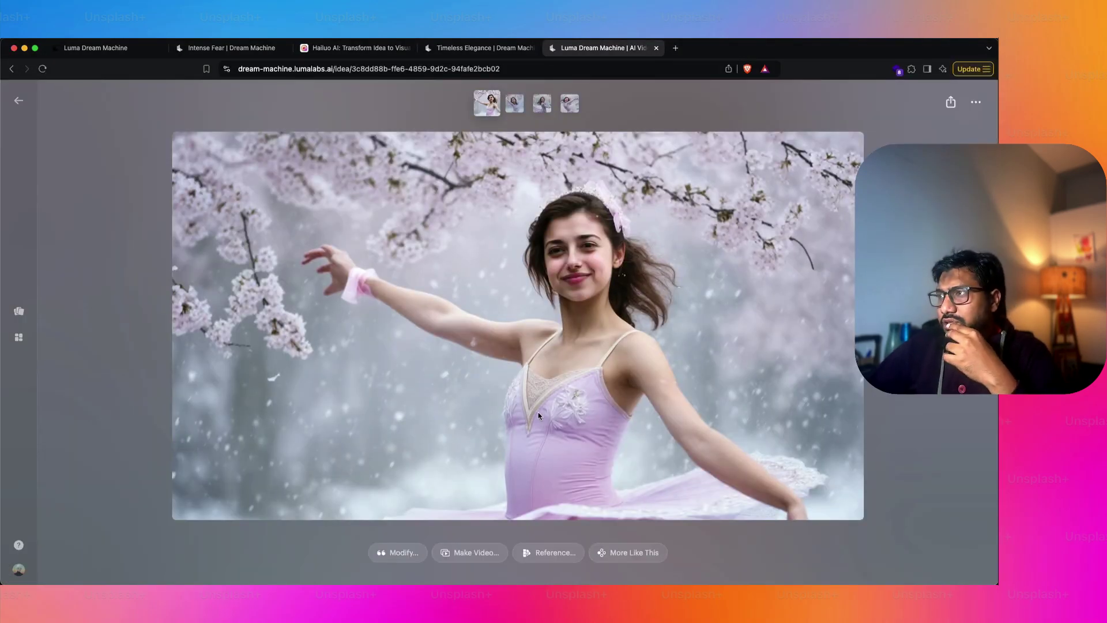
pyautogui.press('Escape')
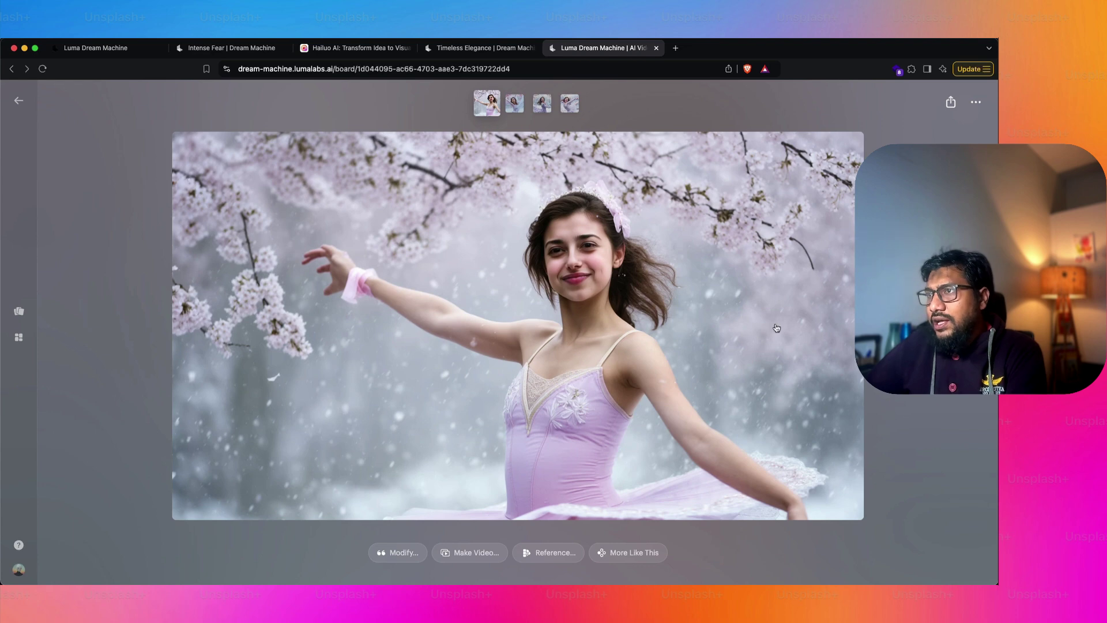
pyautogui.click(842, 312)
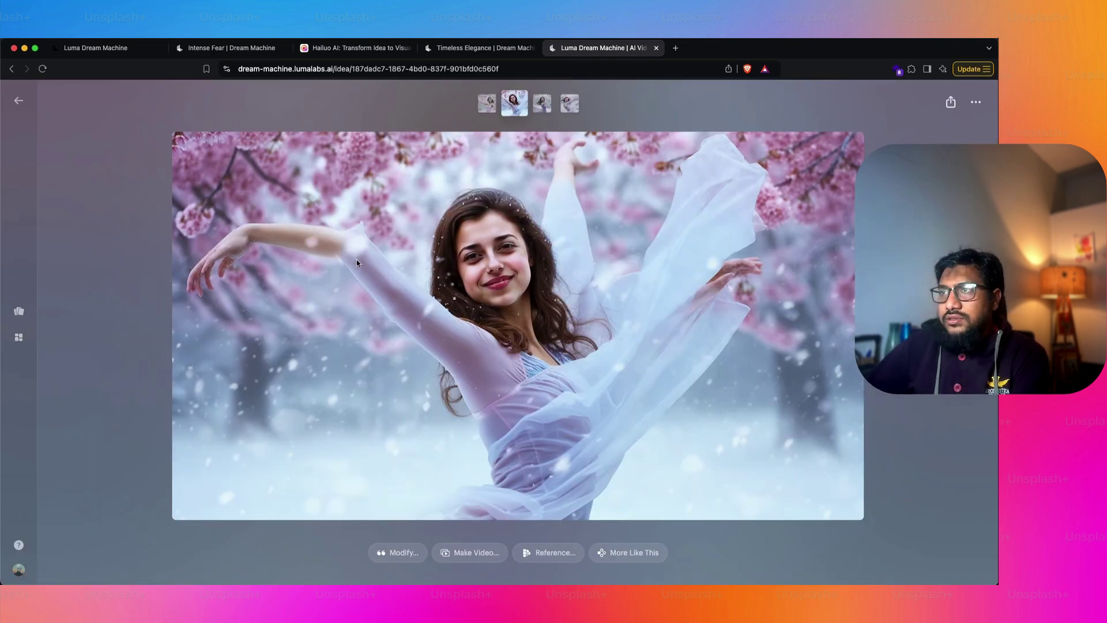
pyautogui.press('Escape')
pyautogui.click(567, 392)
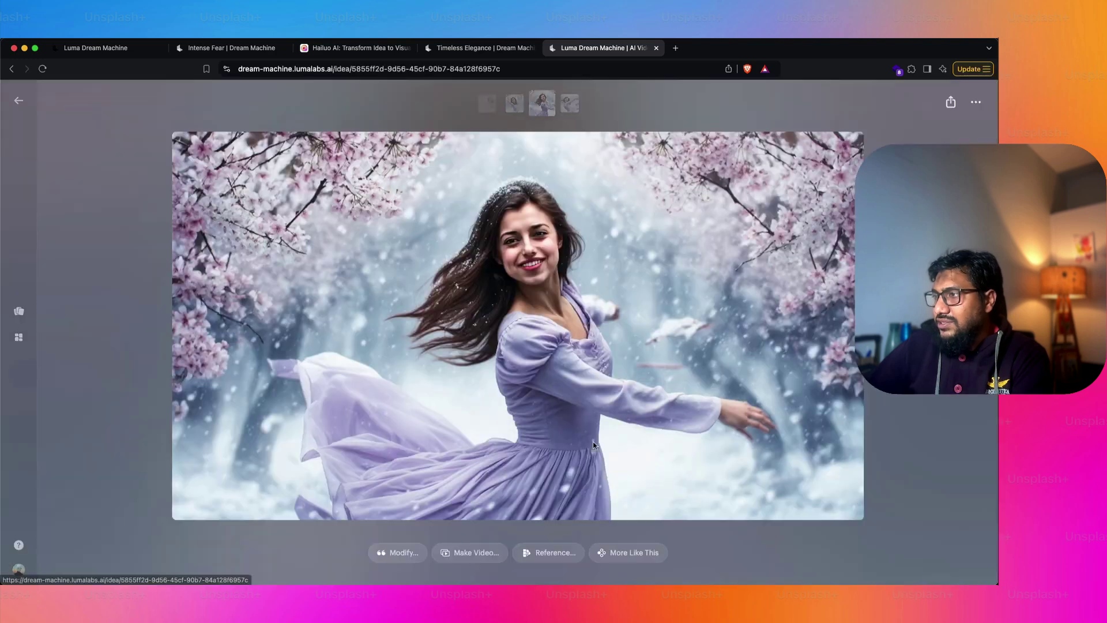
pyautogui.press('Escape')
pyautogui.click(741, 402)
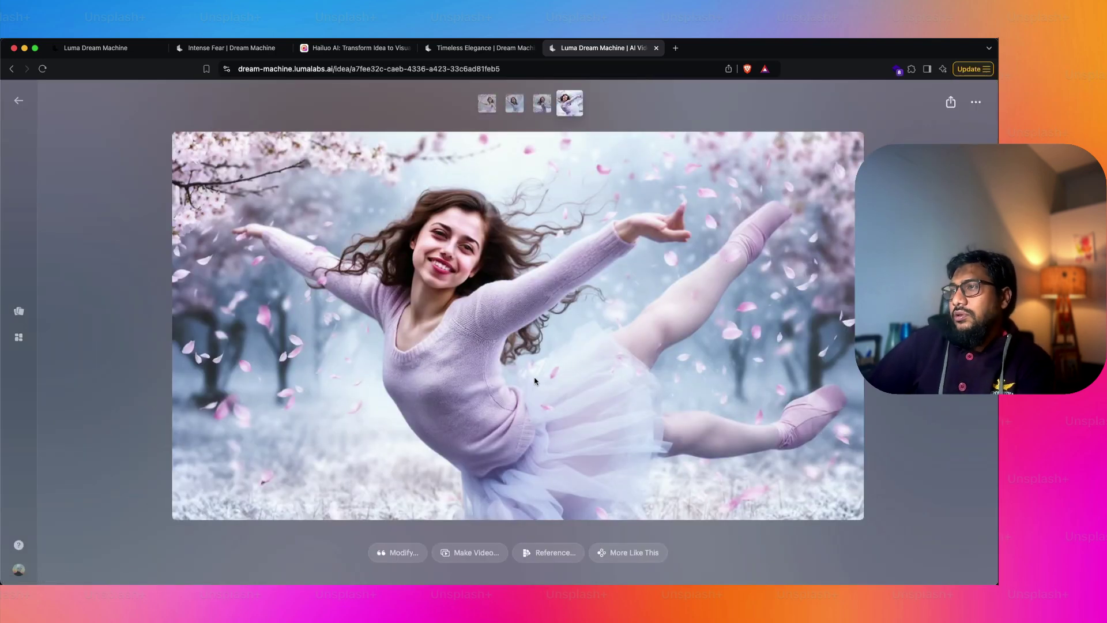
pyautogui.press('Escape')
pyautogui.click(566, 288)
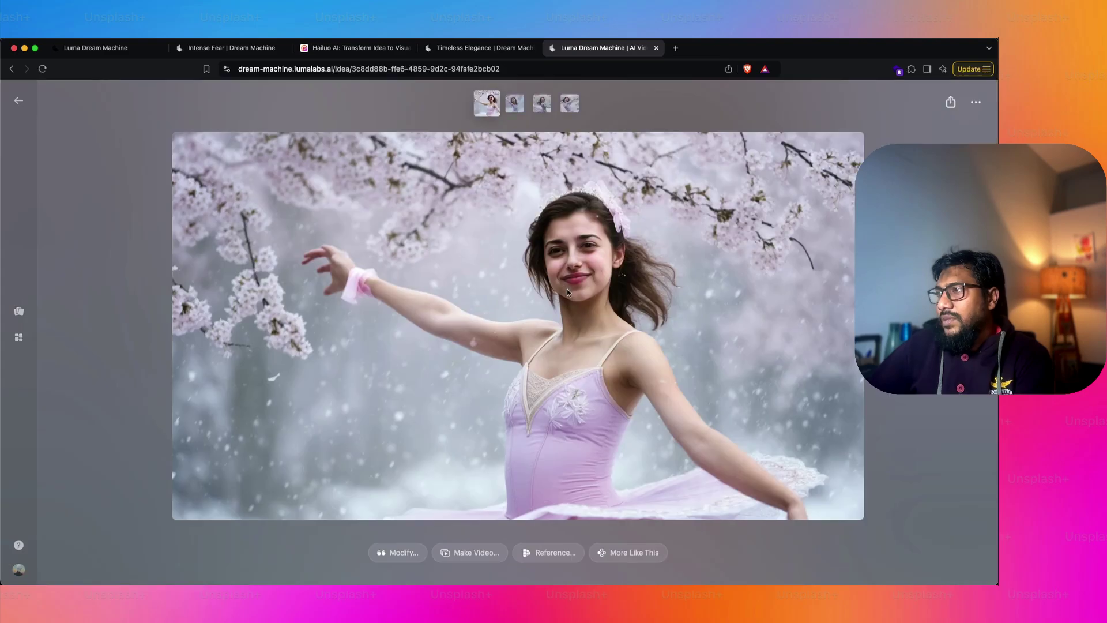
# Compare the first three generated dancing images by reopening each at full size and returning to the board.
pyautogui.press('Escape')
pyautogui.click(619, 332)
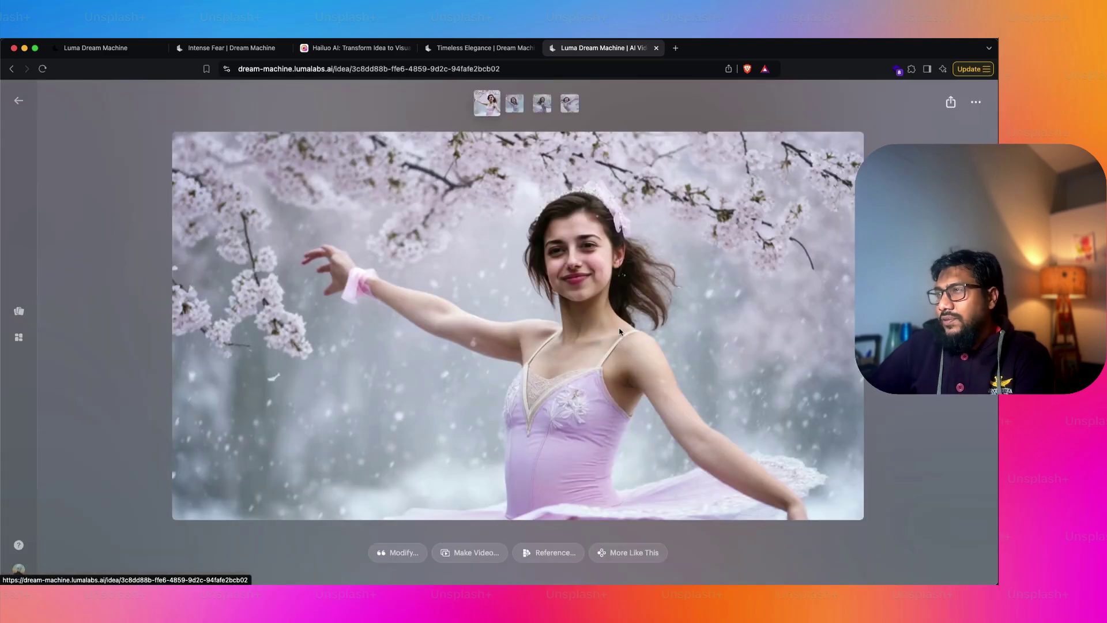
pyautogui.press('Escape')
pyautogui.click(839, 327)
pyautogui.press('Escape')
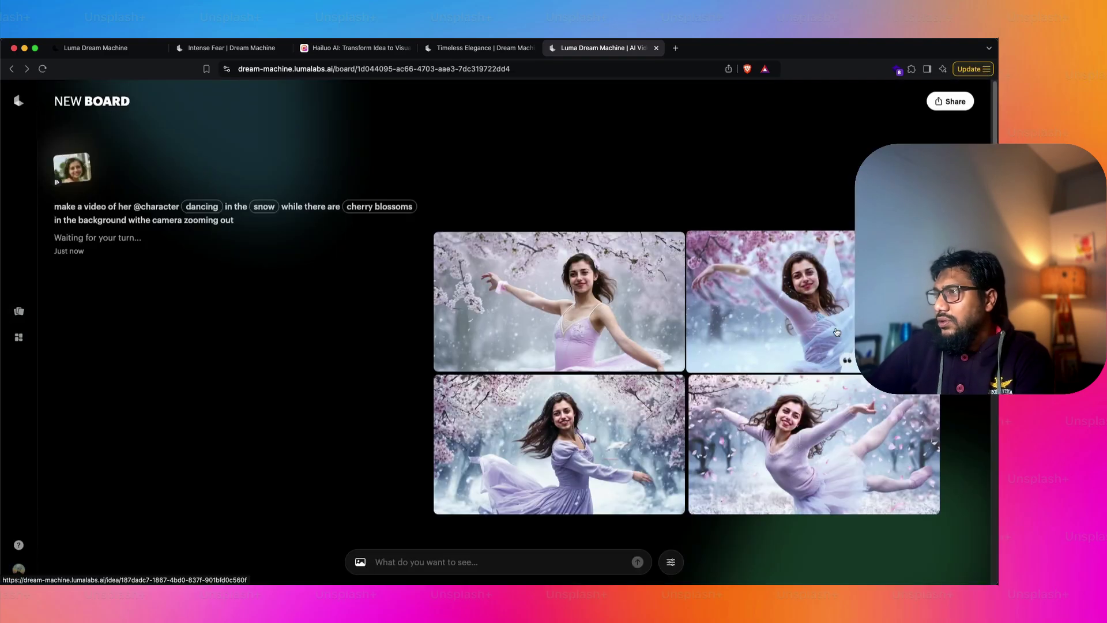
pyautogui.click(790, 298)
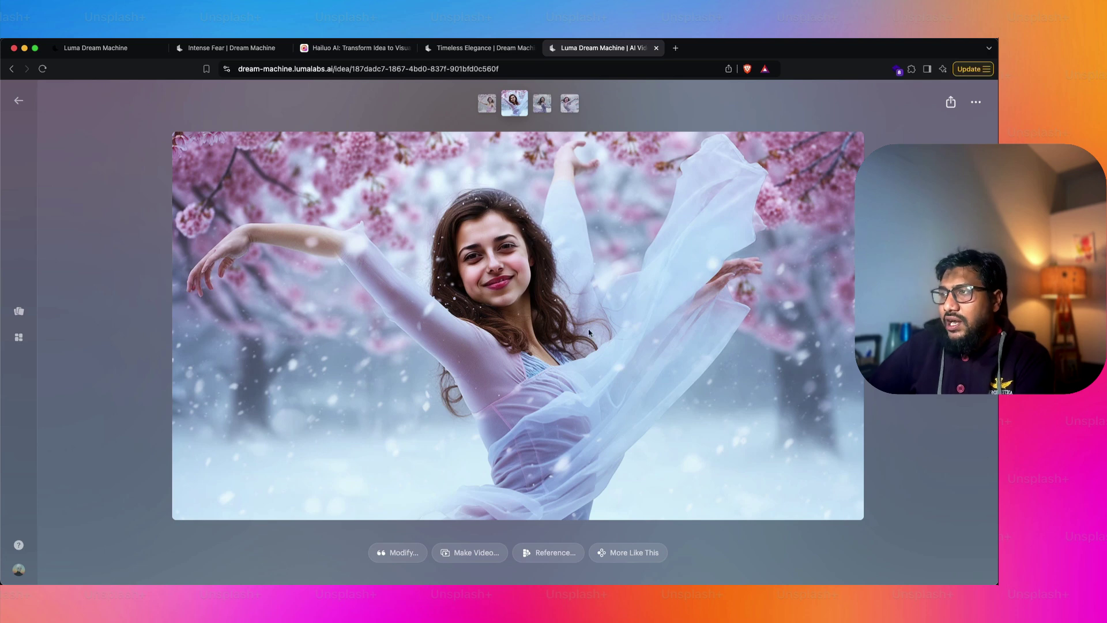
pyautogui.press('Escape')
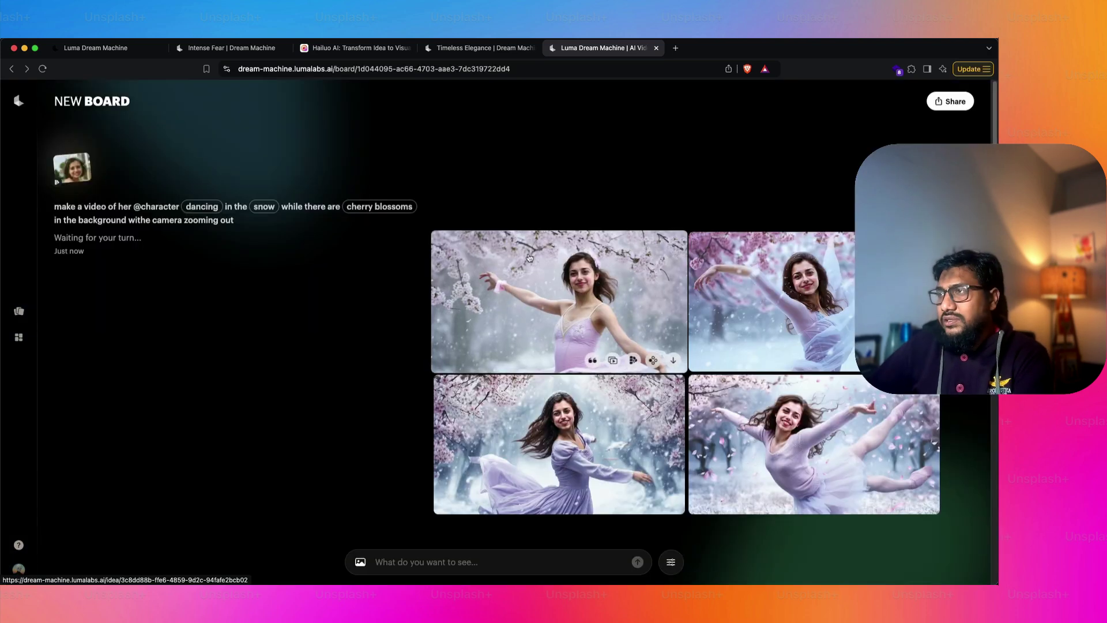
pyautogui.click(547, 415)
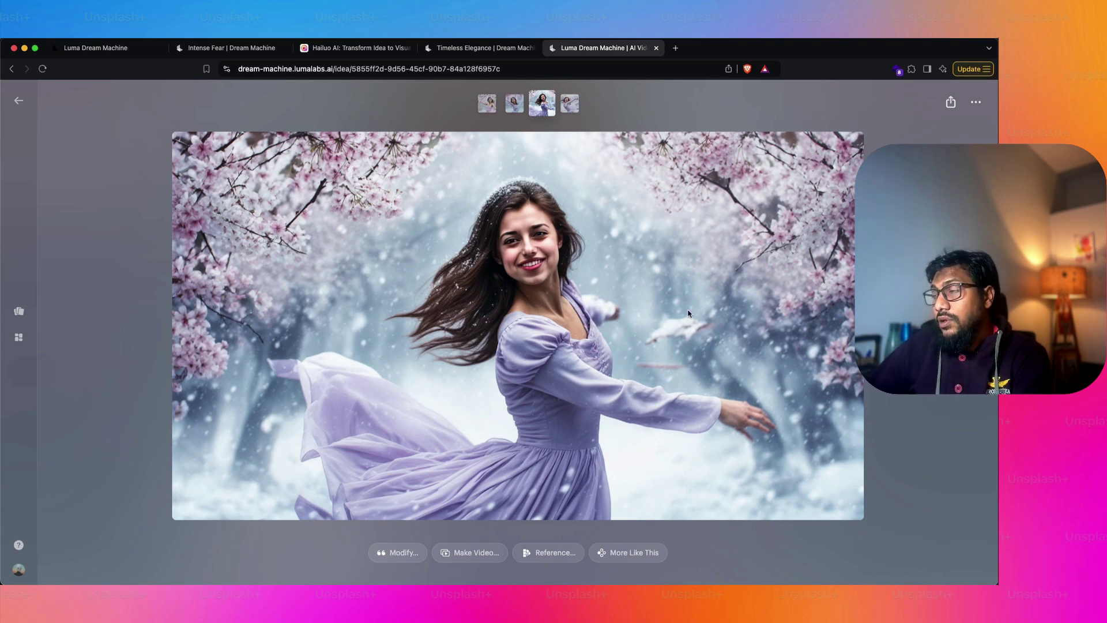
pyautogui.press('Escape')
pyautogui.click(719, 243)
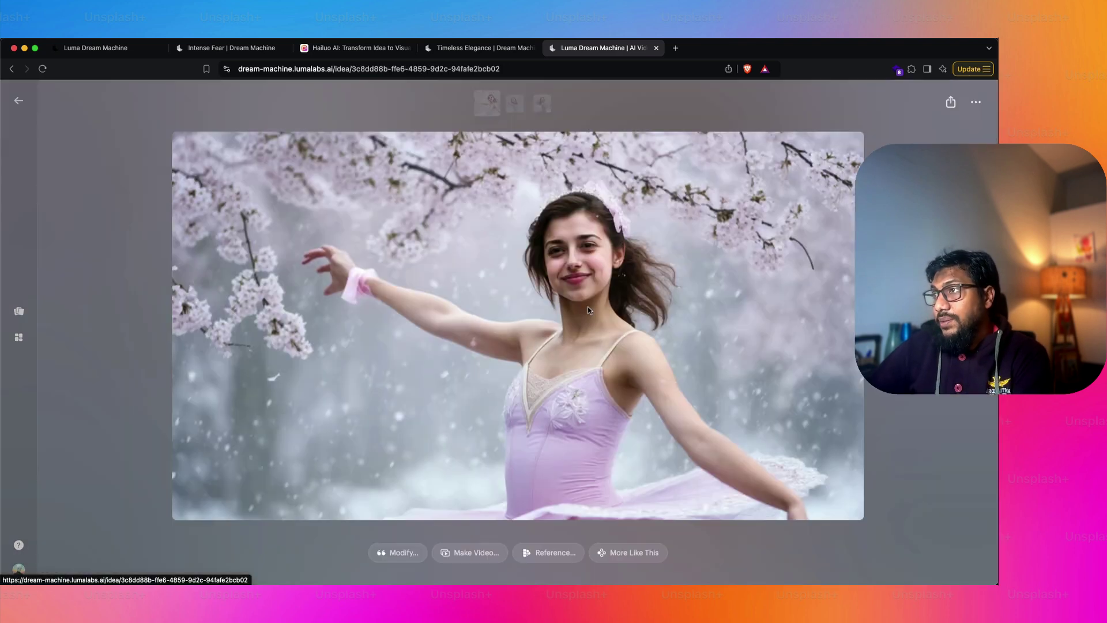
pyautogui.press('Escape')
# Generate a video from the first dancing image as the start frame, leaving the prompt and end frame empty.
pyautogui.click(760, 274)
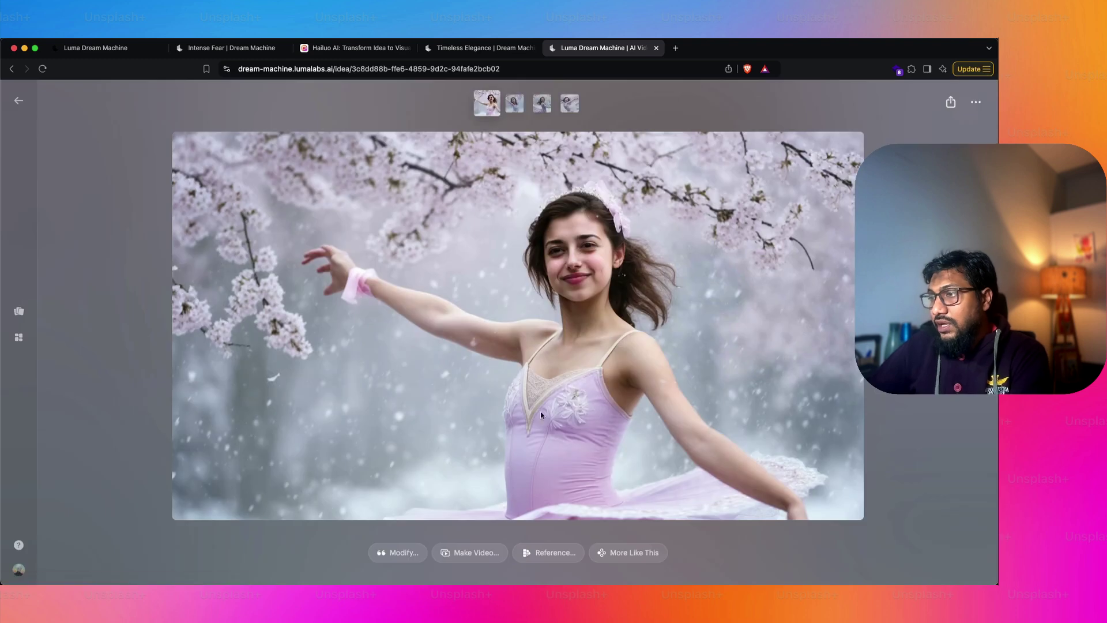
pyautogui.click(474, 552)
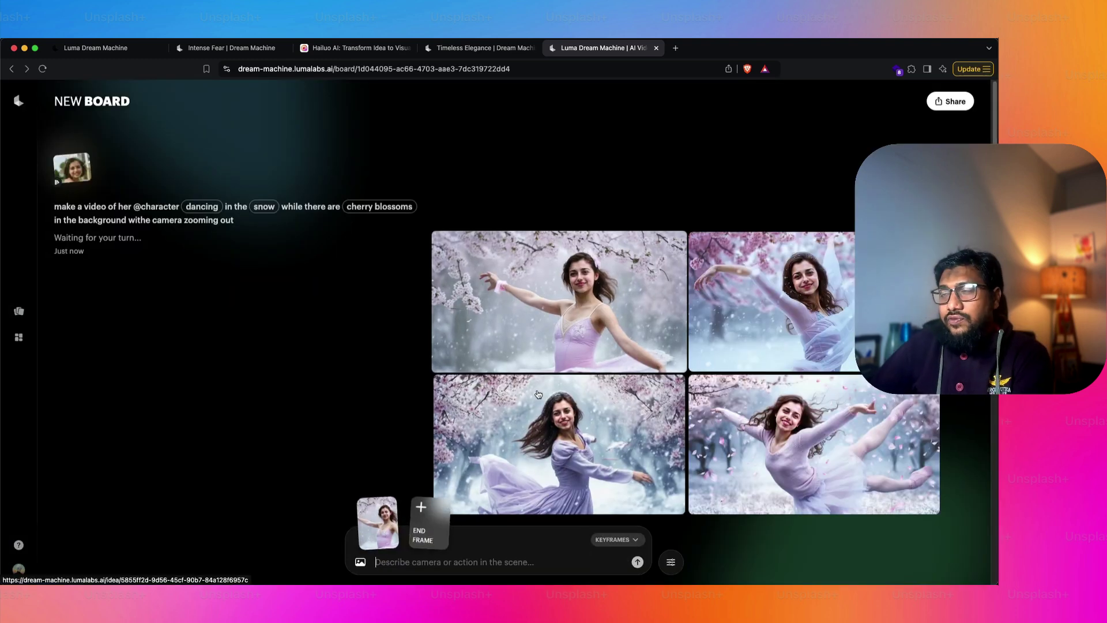
pyautogui.click(634, 556)
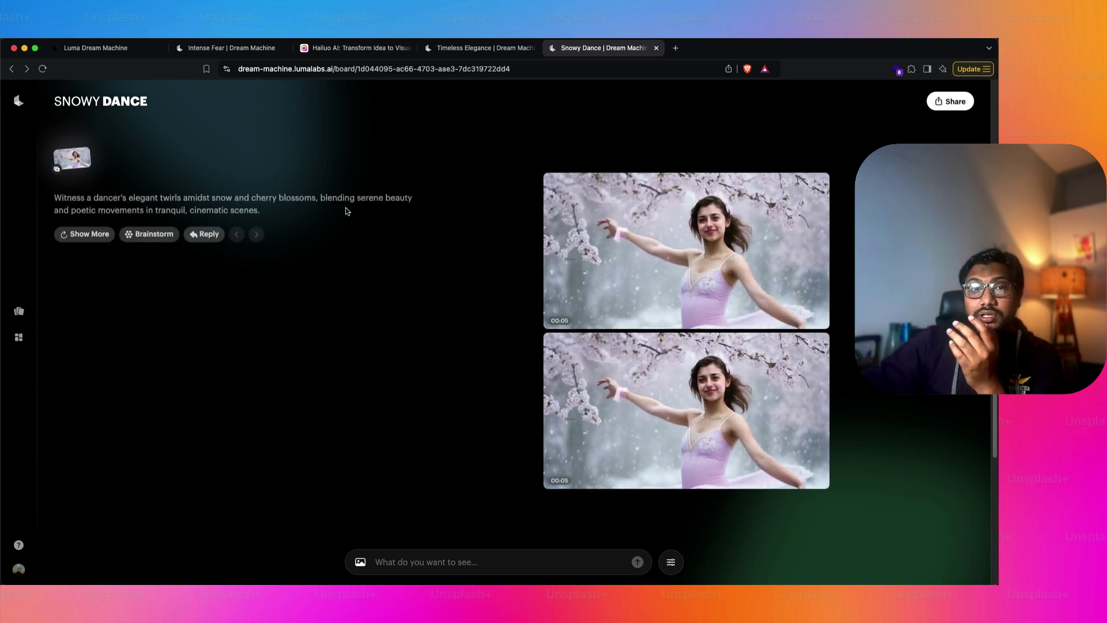
# Play both generated dance videos at full size, replay the first one, and return to the board.
pyautogui.click(614, 232)
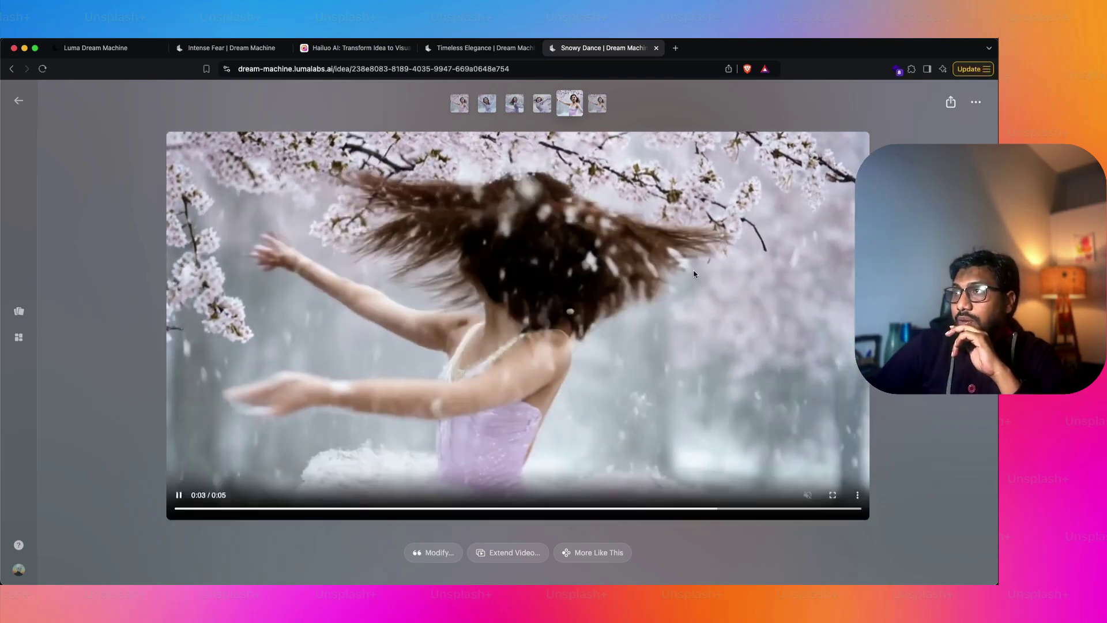
pyautogui.press('Escape')
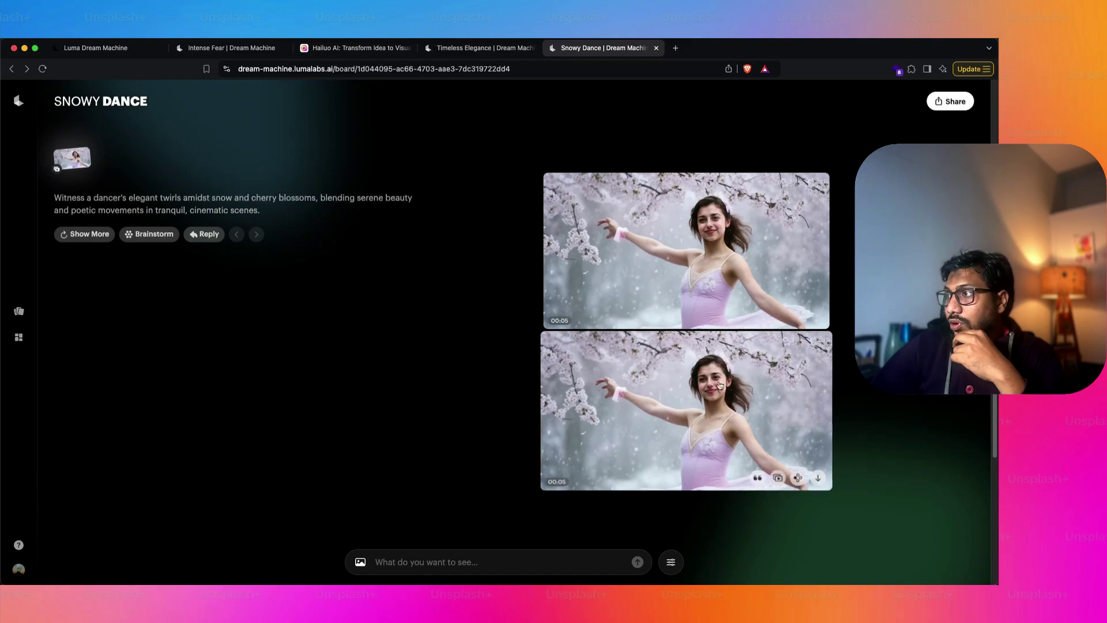
pyautogui.click(686, 410)
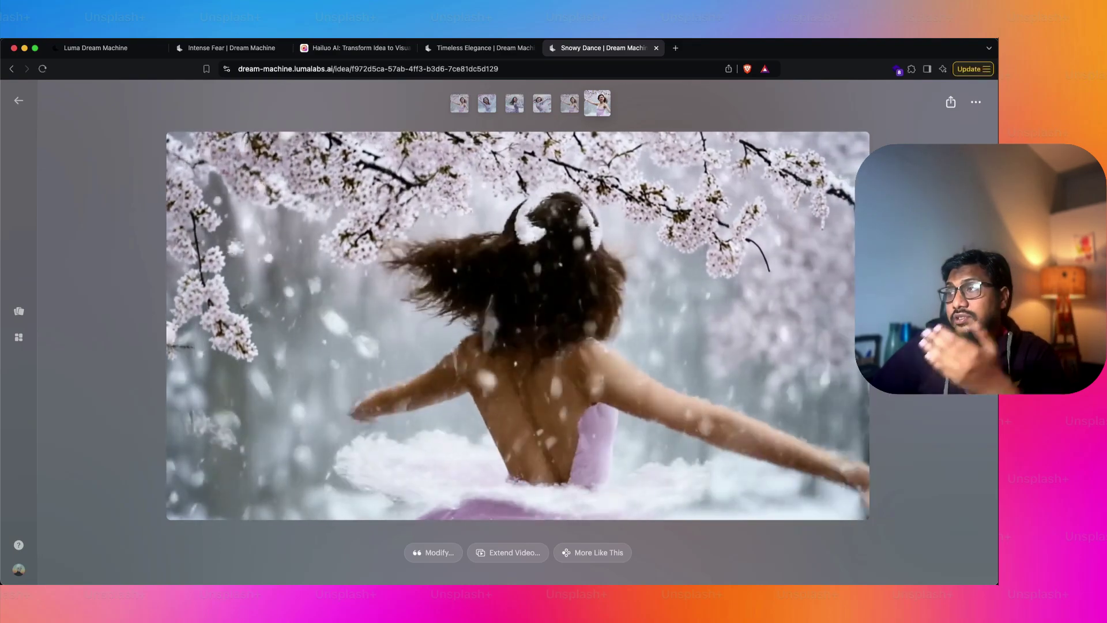
pyautogui.press('Escape')
pyautogui.click(690, 261)
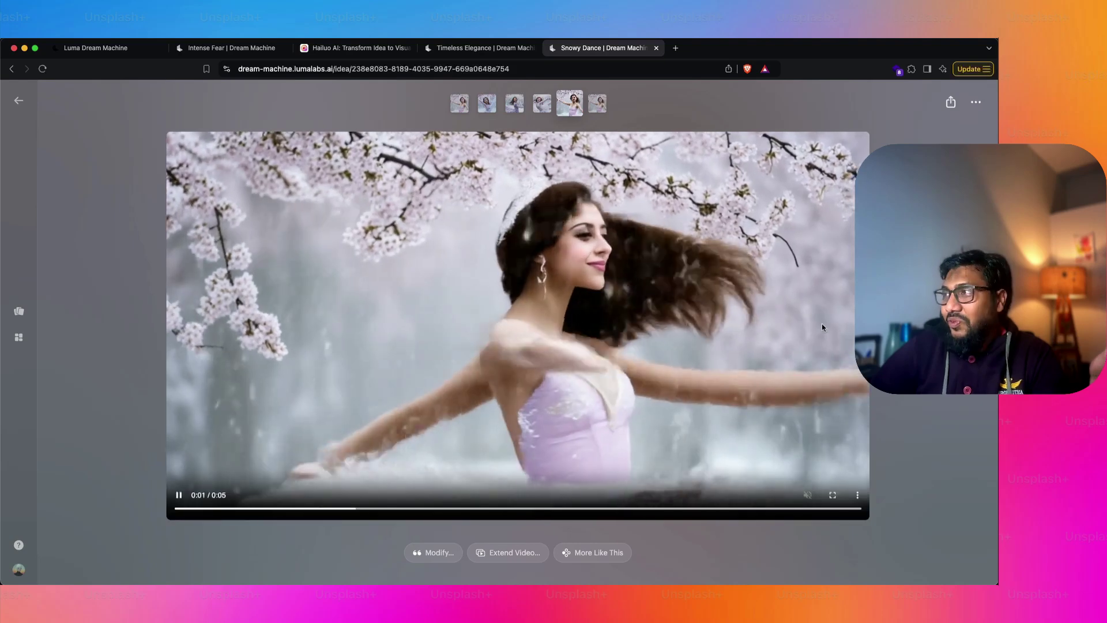
pyautogui.press('Escape')
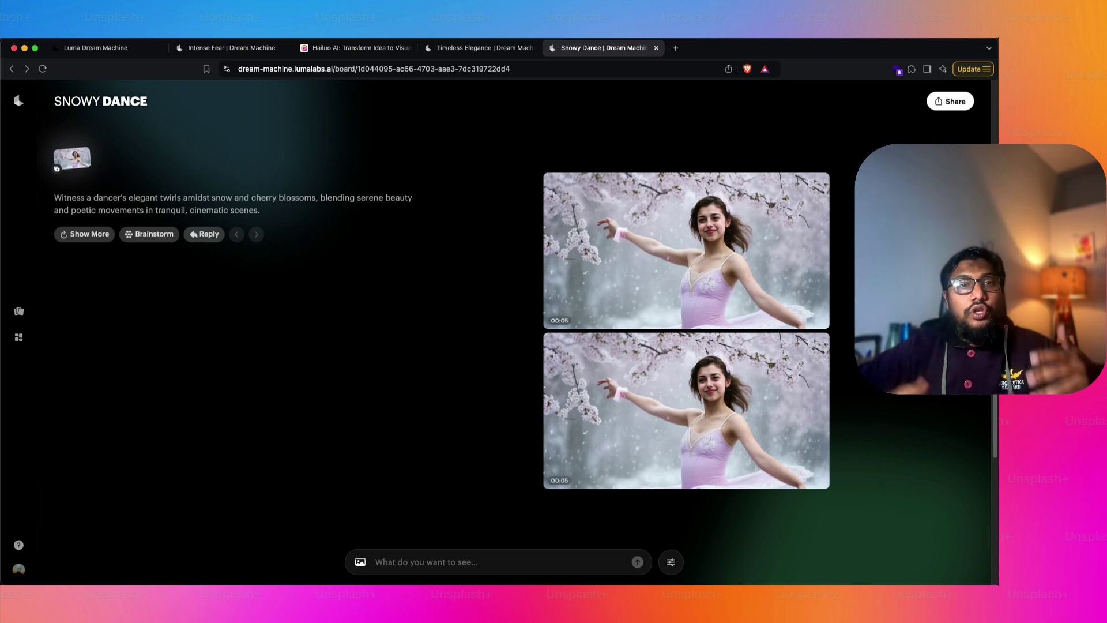
# Play the second generated dance video again at full size.
pyautogui.click(945, 107)
pyautogui.press('Escape')
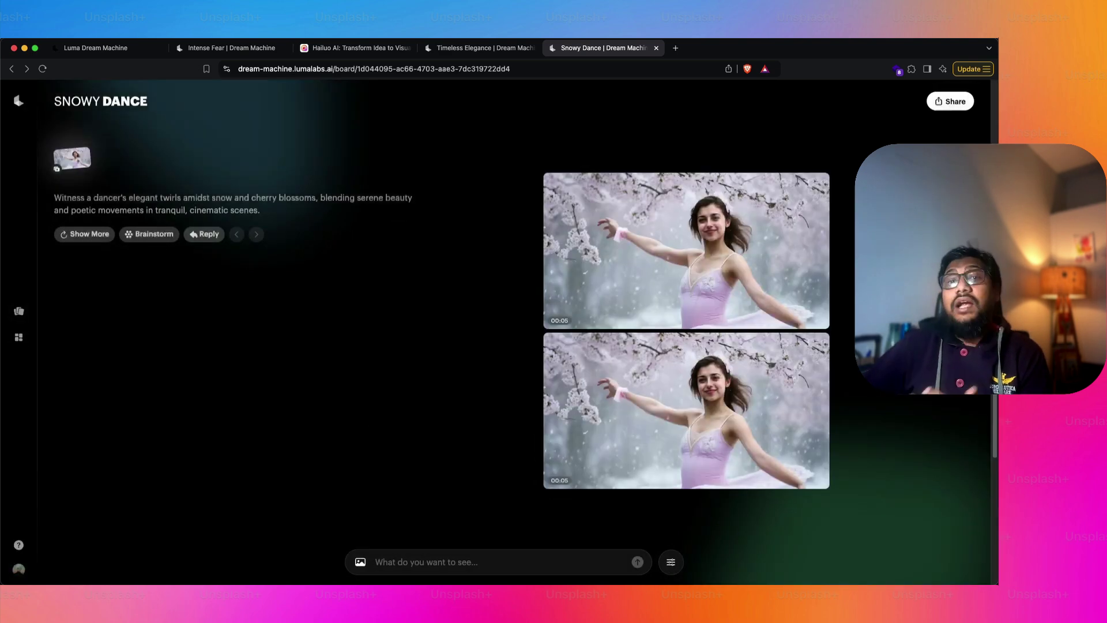
pyautogui.click(625, 456)
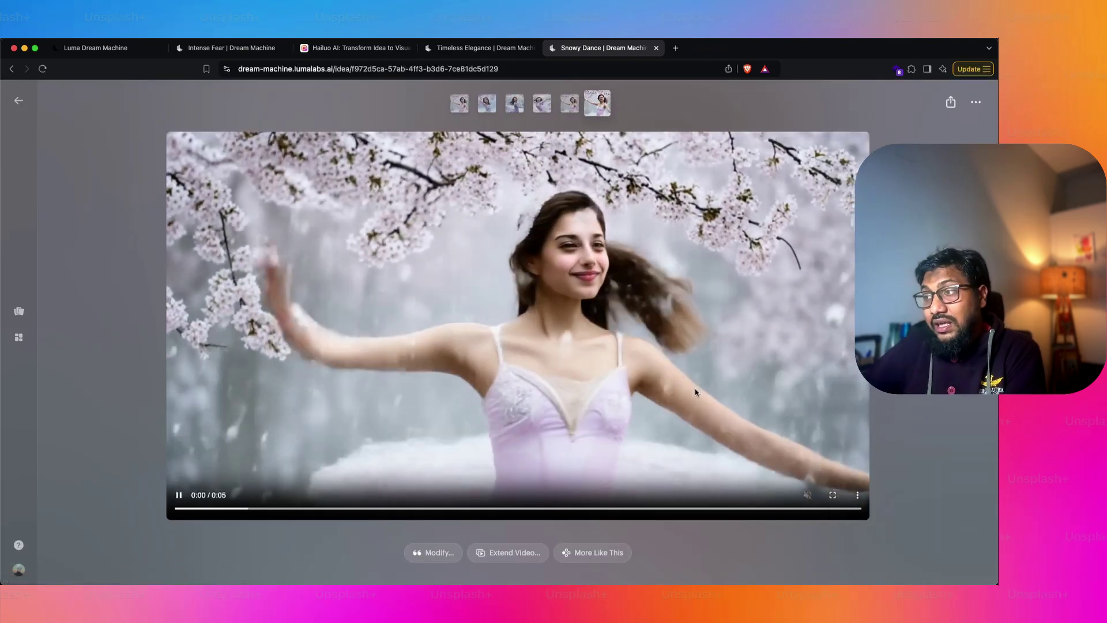